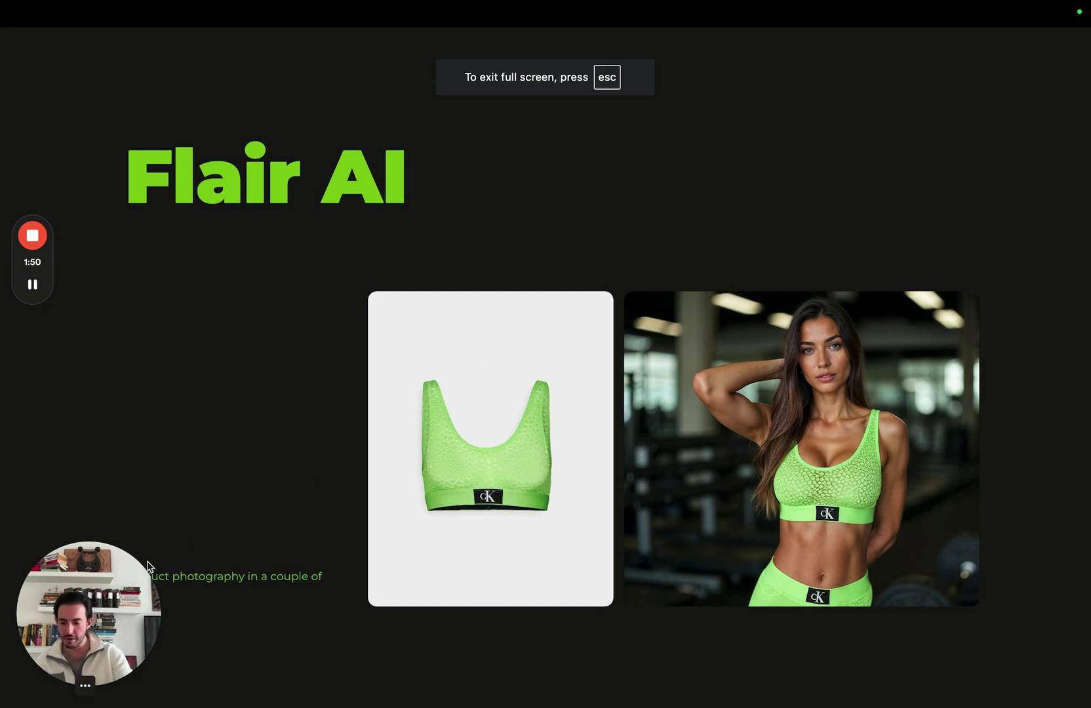
# Advance from the title slide to the overview describing Flair's AI product-photography editor.
pyautogui.moveTo(125, 589); pyautogui.dragTo(886, 636)
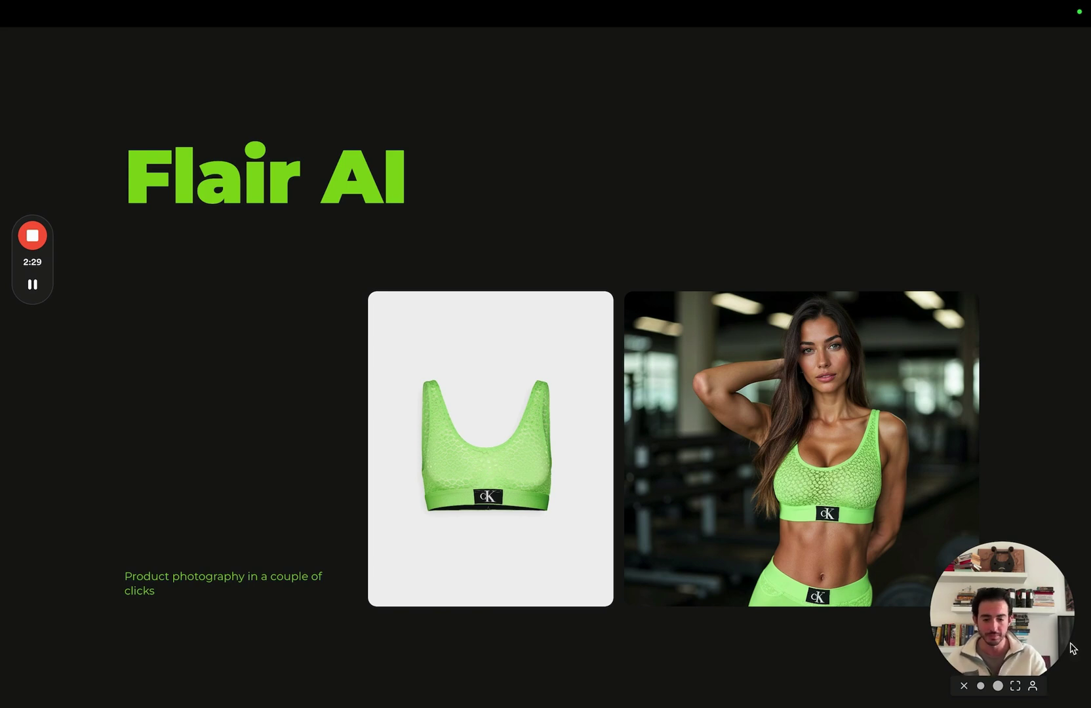
pyautogui.click(1055, 474)
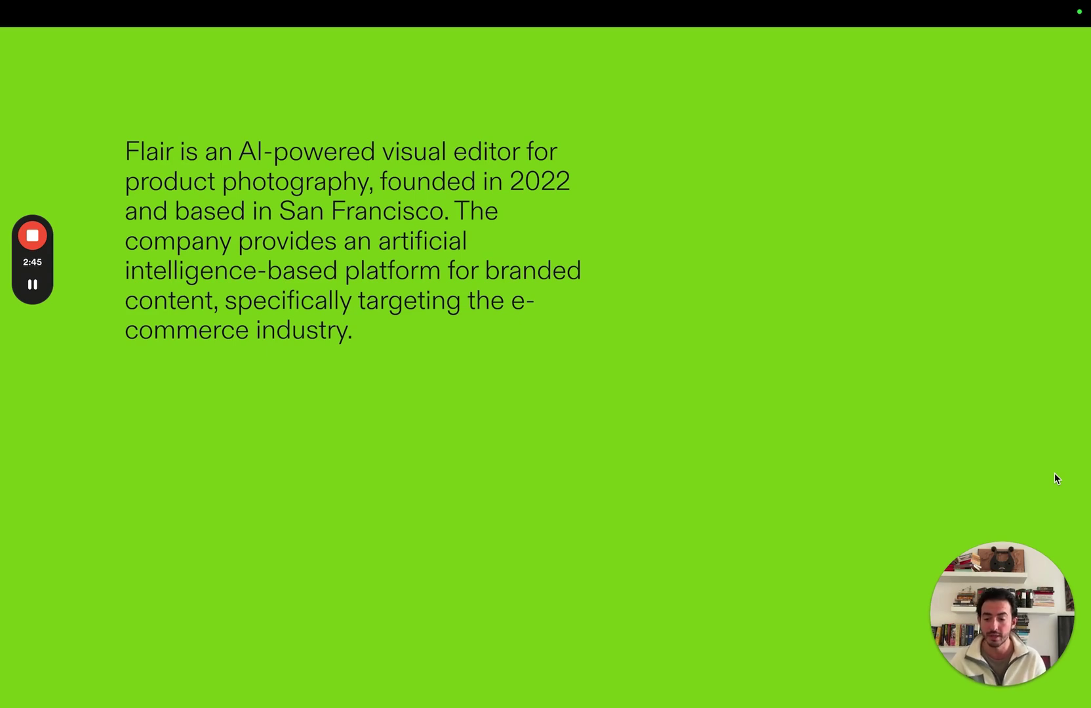
# Step past the small-business photography cost slide to Solutions: Photoshoot Templates and AI Editing Tools.
pyautogui.press('Right')
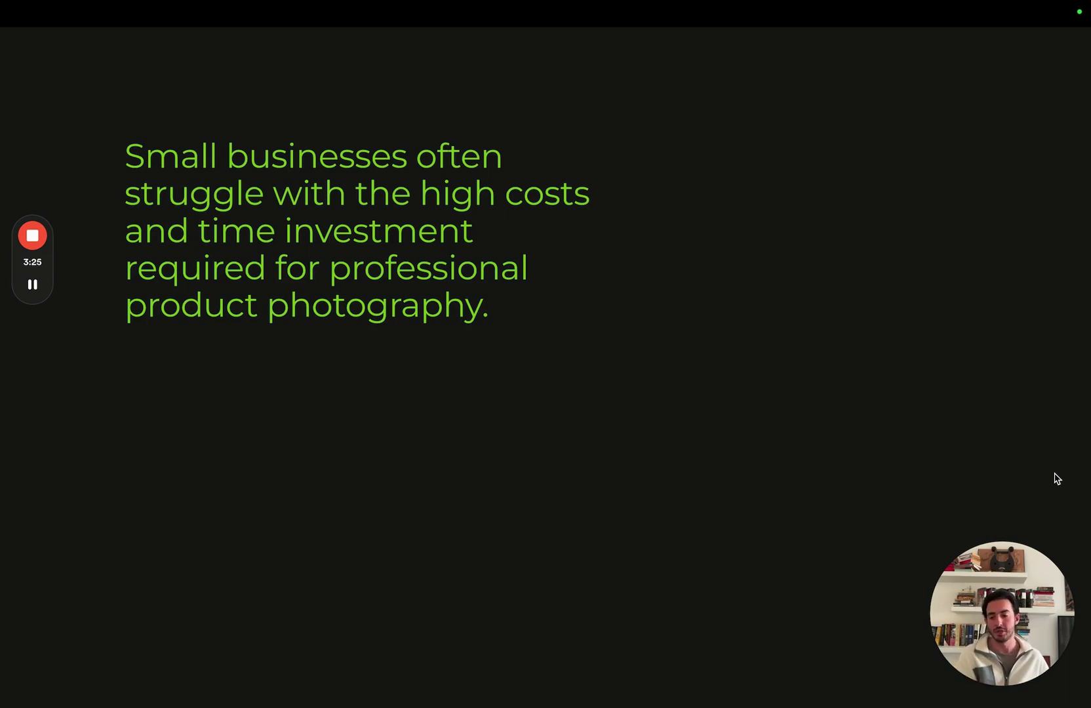
pyautogui.press('Right')
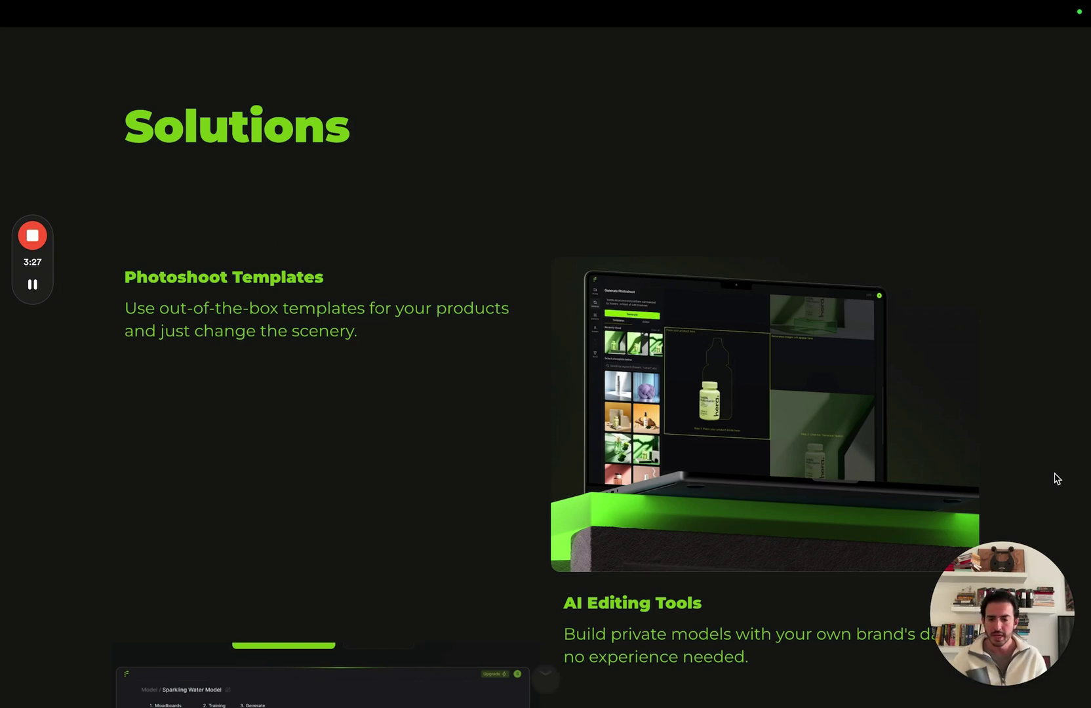
pyautogui.scroll(-2, 1056, 479)
pyautogui.scroll(1, 1055, 479)
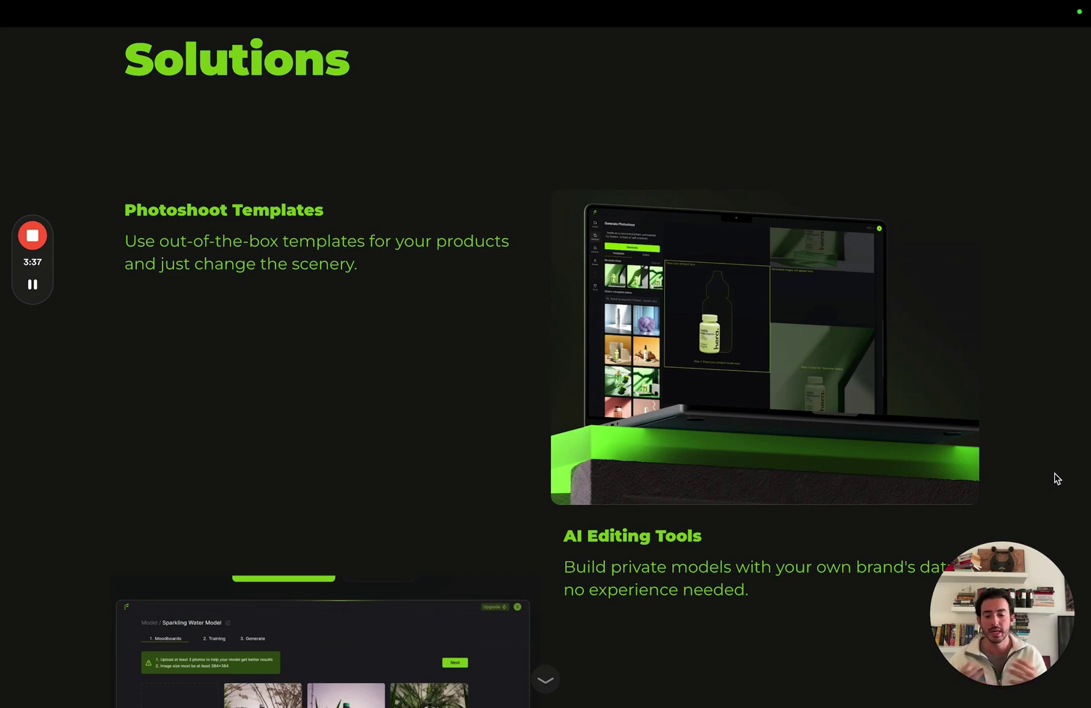
pyautogui.scroll(-4, 1057, 478)
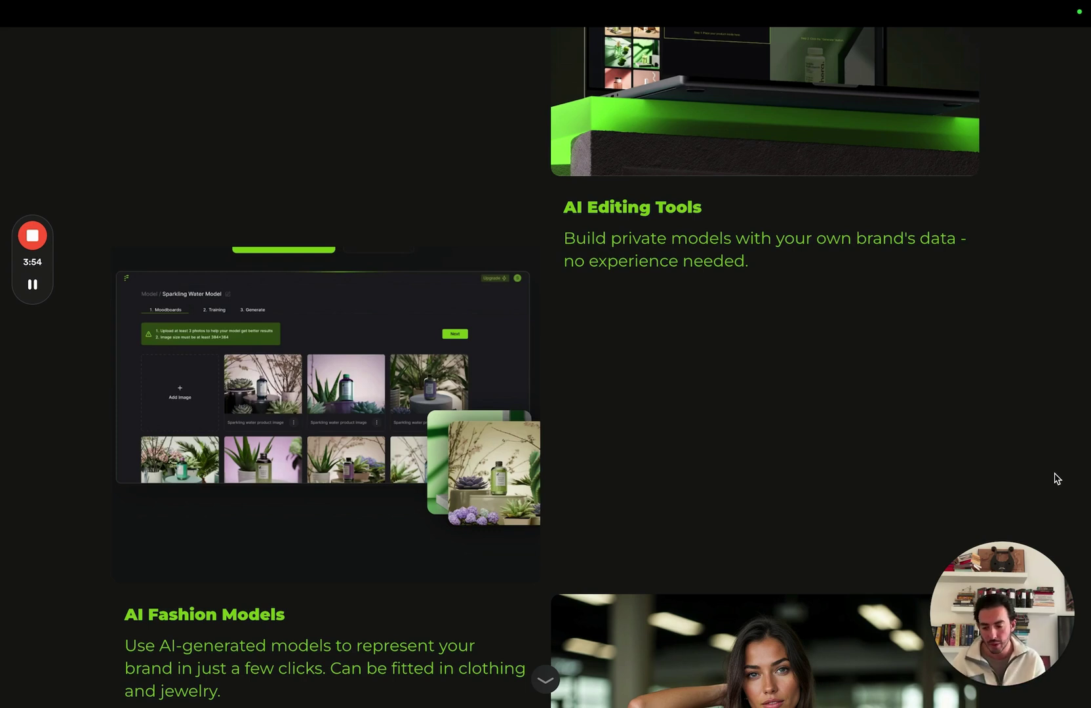
pyautogui.scroll(-1, 799, 515)
pyautogui.scroll(-1, 798, 515)
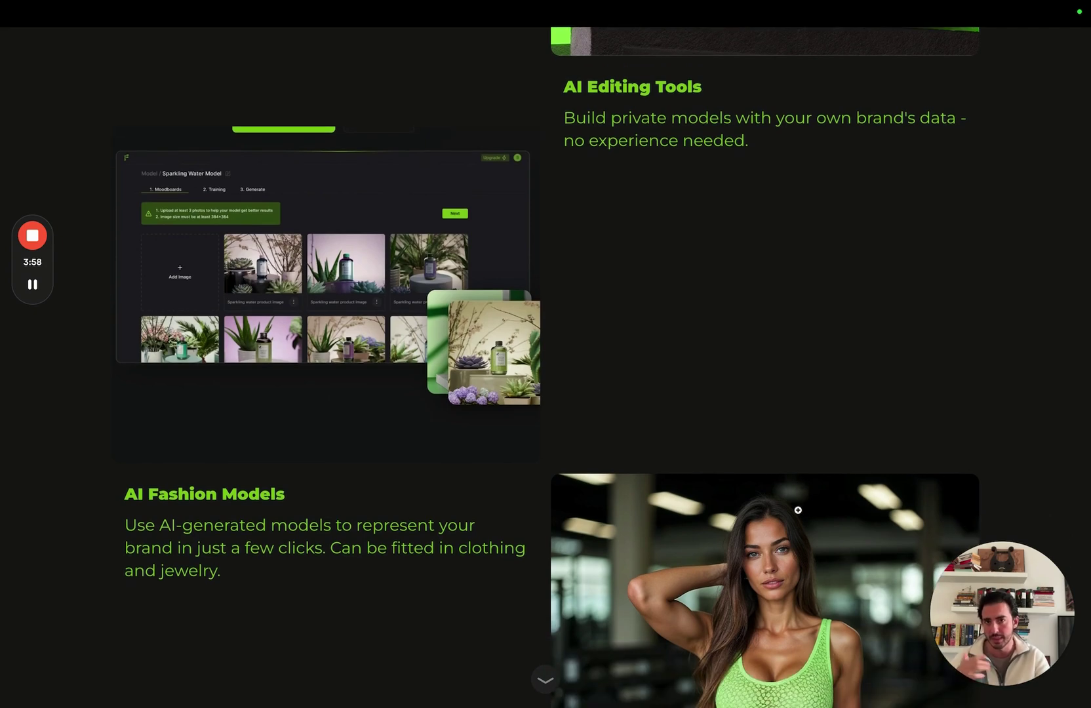
pyautogui.scroll(-2, 798, 512)
pyautogui.scroll(-1, 799, 511)
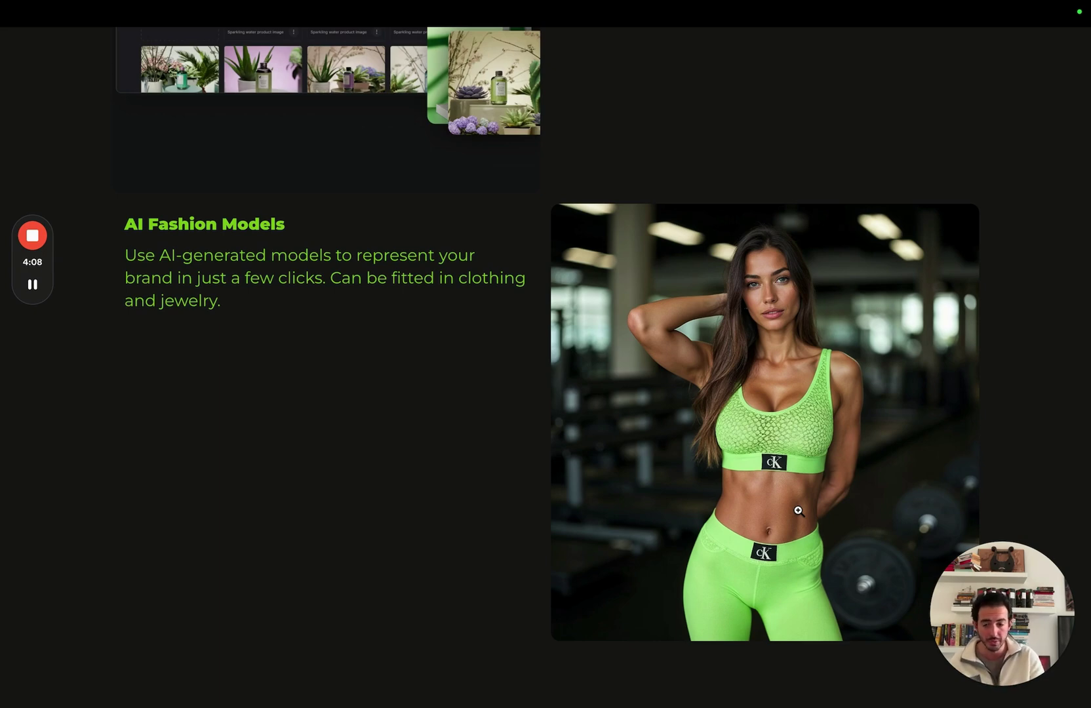
# Advance past Core Value Proposition to The Flair AI Method cost comparison slide.
pyautogui.press('Right')
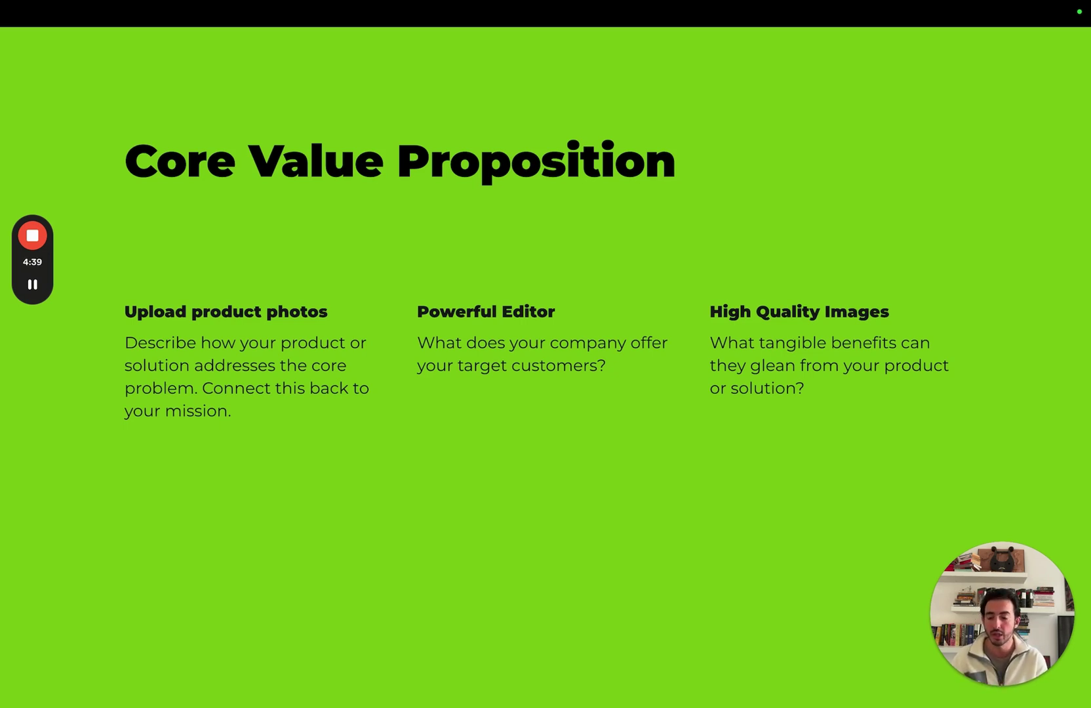
# Step through the Flair AI Method table and Numbers slide to the Free/Pro/Pro+/Scale Pricing slide.
pyautogui.press('Right')
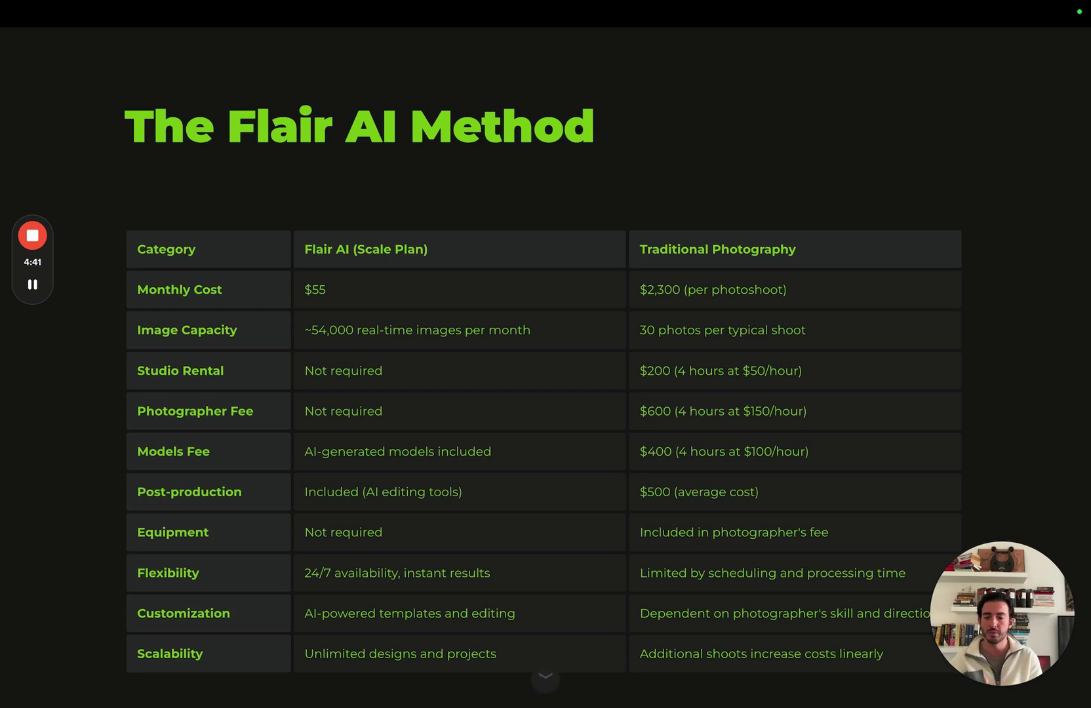
pyautogui.scroll(-1, 798, 510)
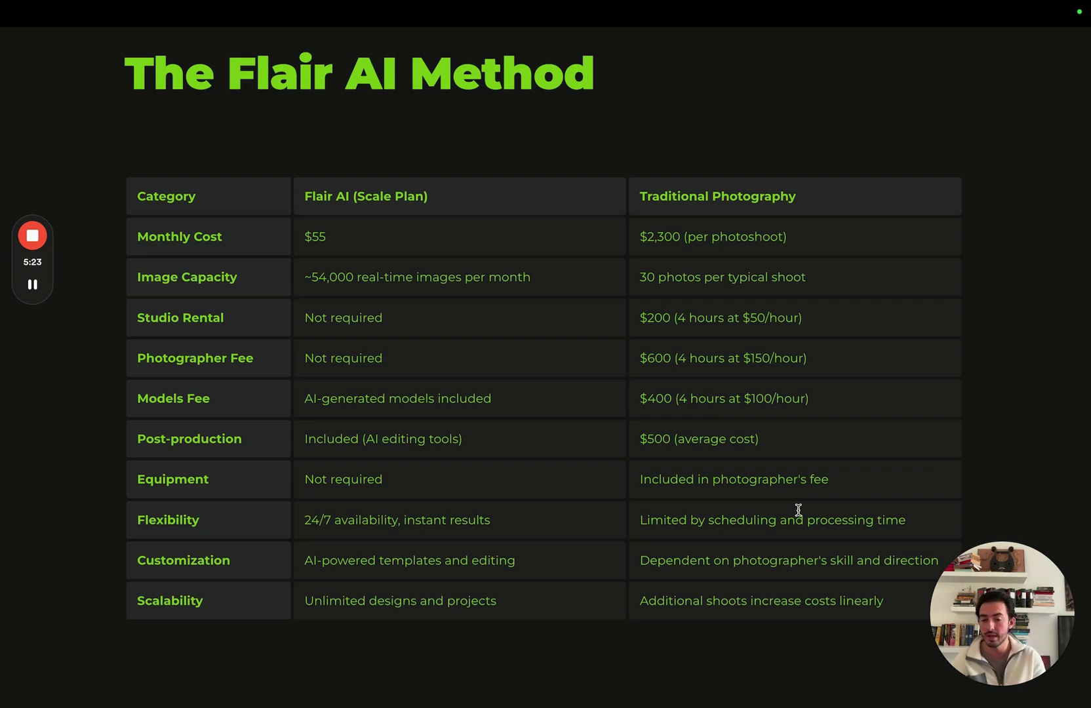
pyautogui.press('Right')
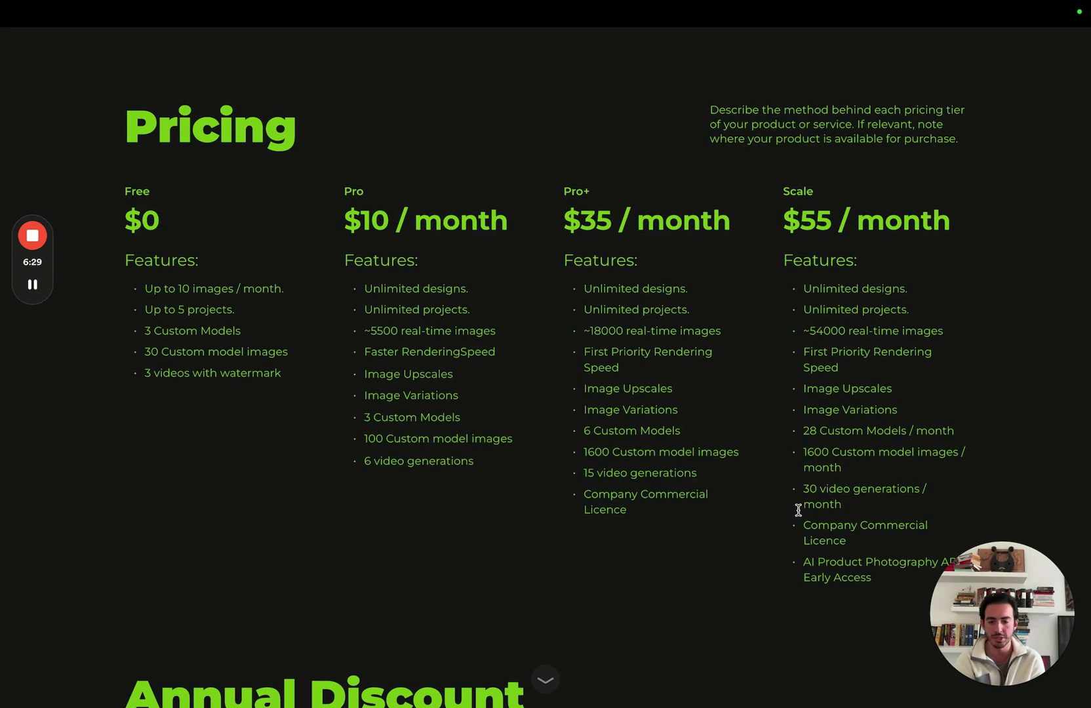
pyautogui.scroll(-5, 798, 511)
pyautogui.scroll(-2, 798, 510)
pyautogui.scroll(-2, 798, 511)
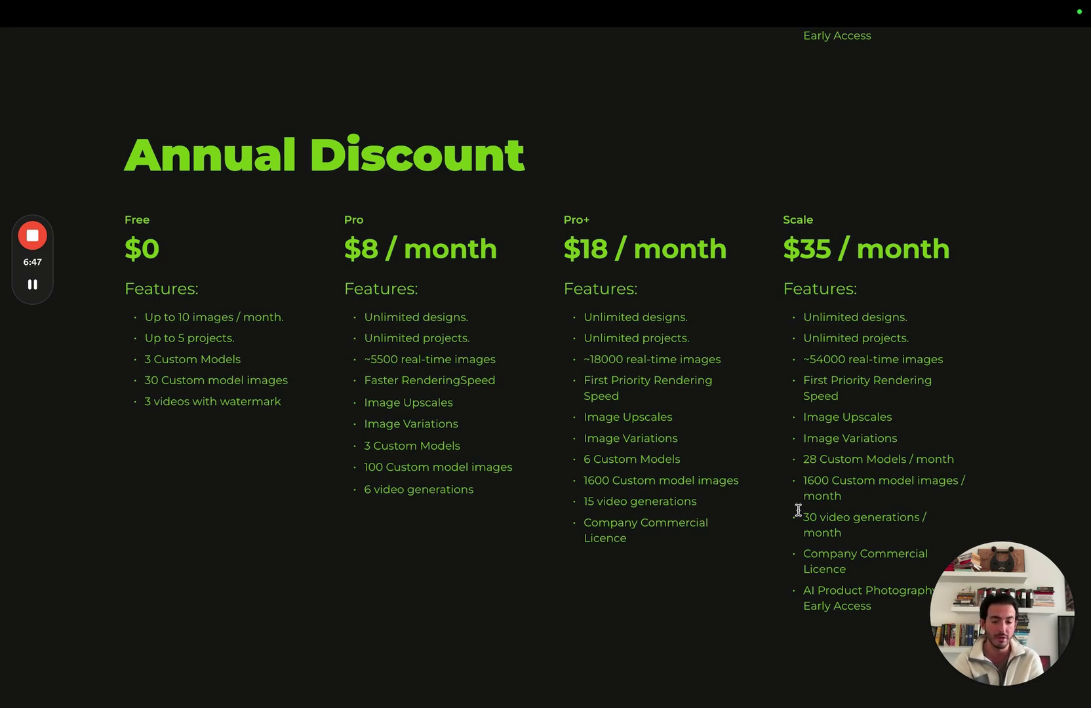
pyautogui.scroll(1, 798, 511)
pyautogui.scroll(3, 797, 517)
pyautogui.scroll(3, 798, 522)
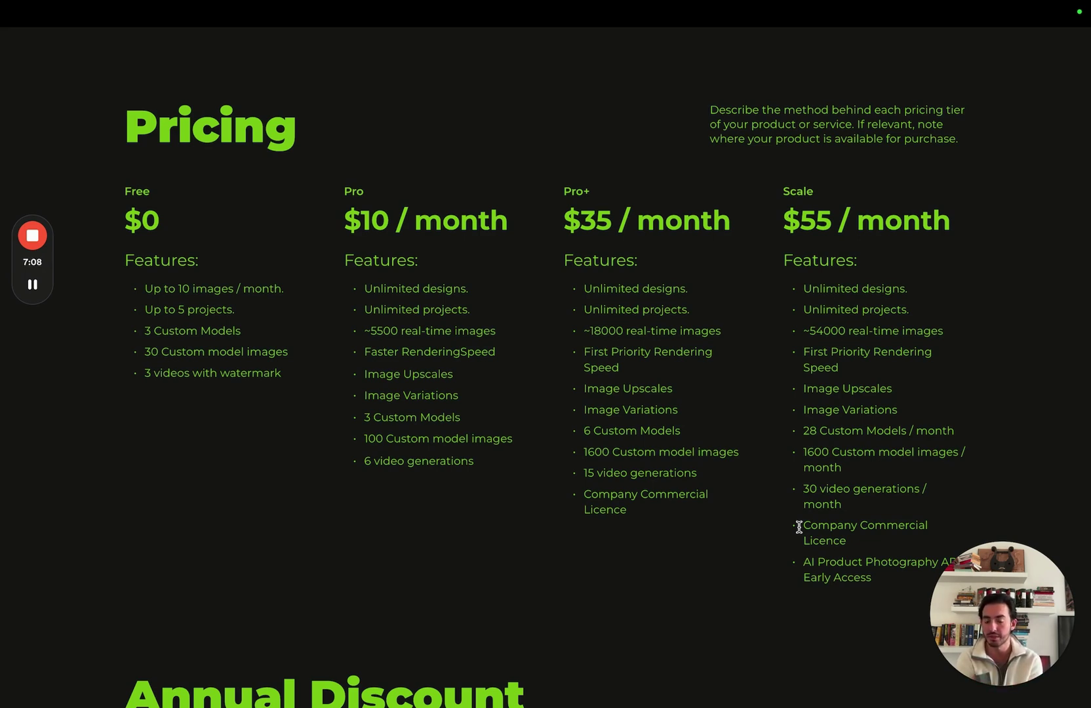
# Show the Flair AI Team slide and return Chrome to a regular window.
pyautogui.press('Right')
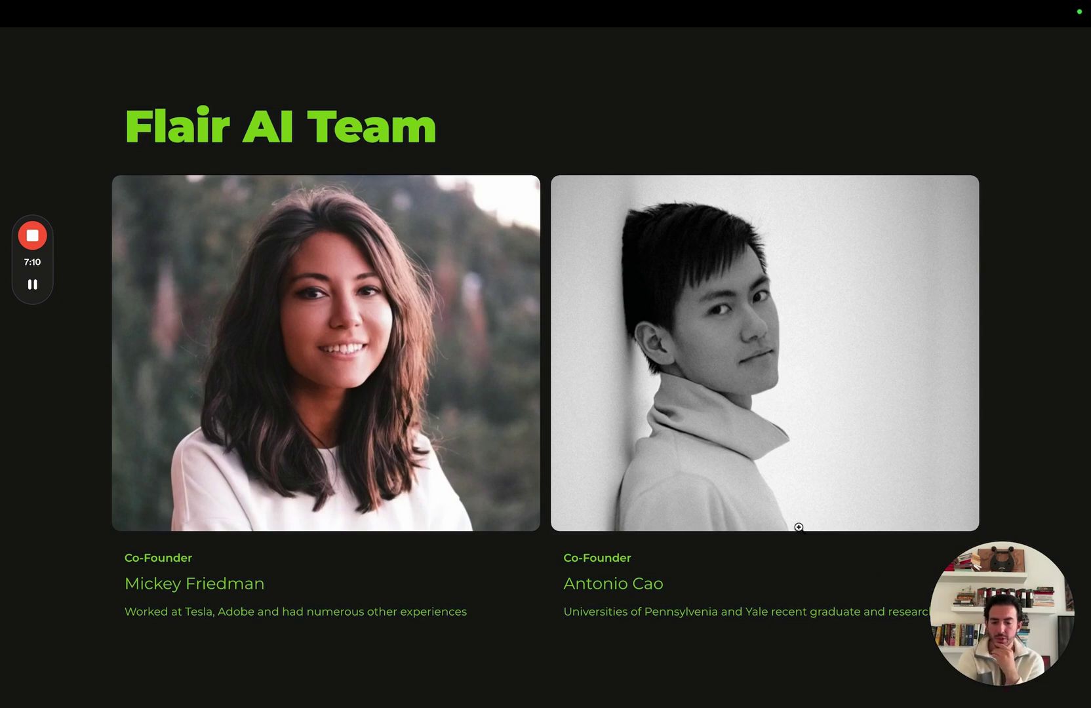
pyautogui.moveTo(1032, 636); pyautogui.dragTo(1052, 518)
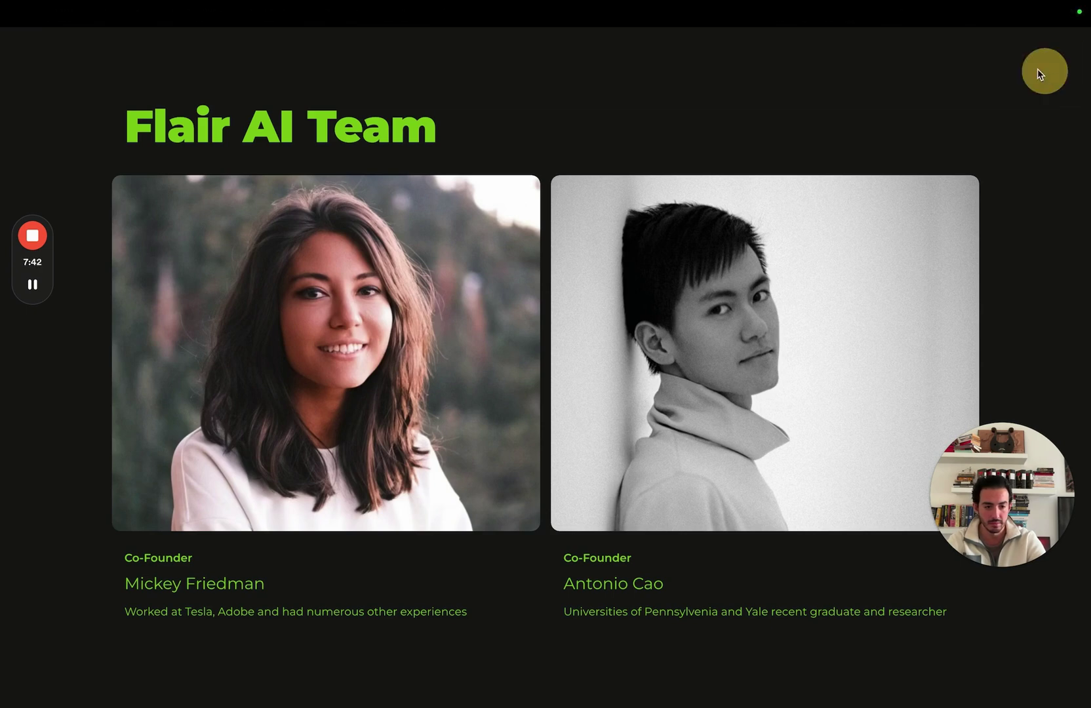
# Switch to the flair.ai tab and close the extra third tab.
pyautogui.moveTo(150, 9)
pyautogui.click(42, 37)
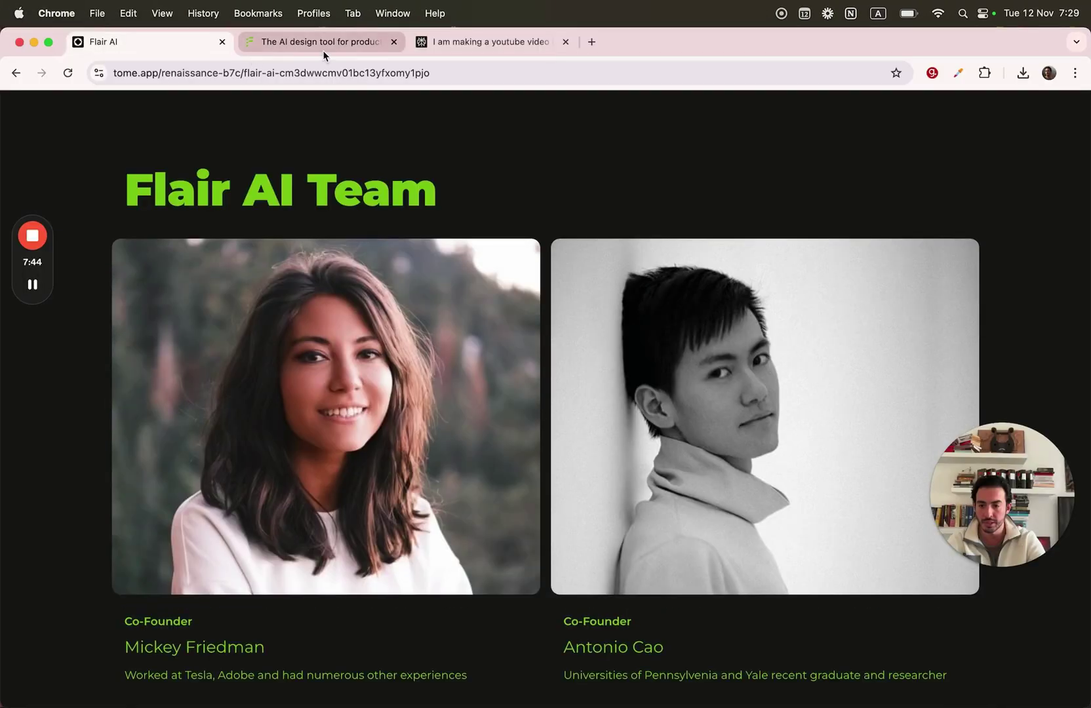
pyautogui.click(322, 47)
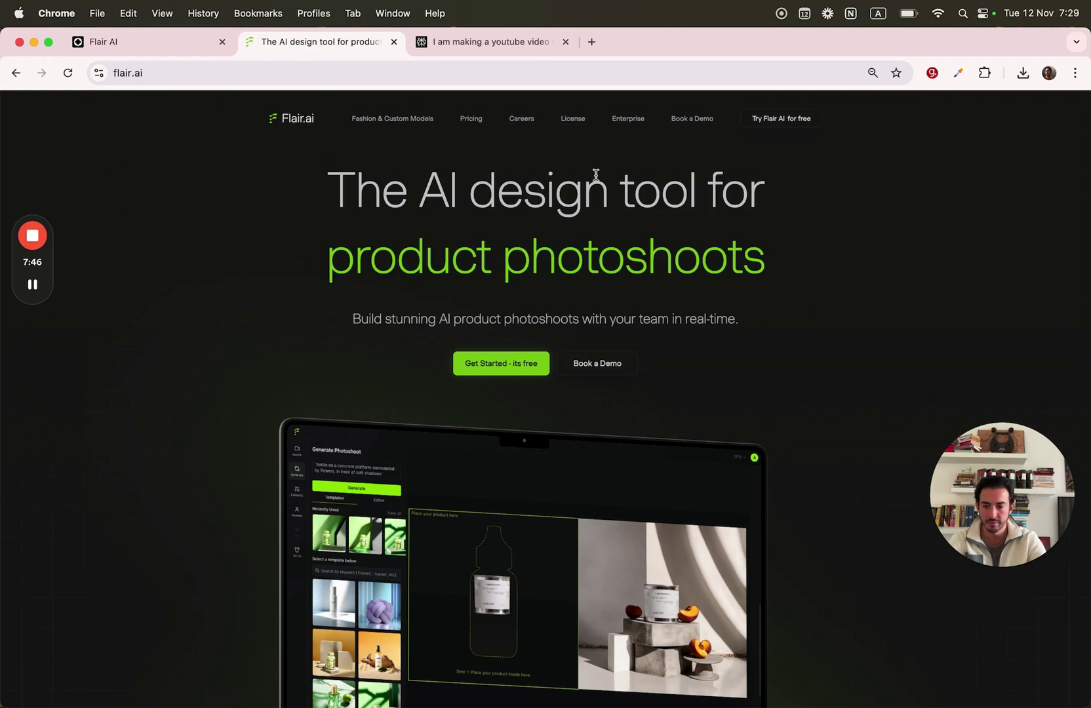
pyautogui.click(565, 42)
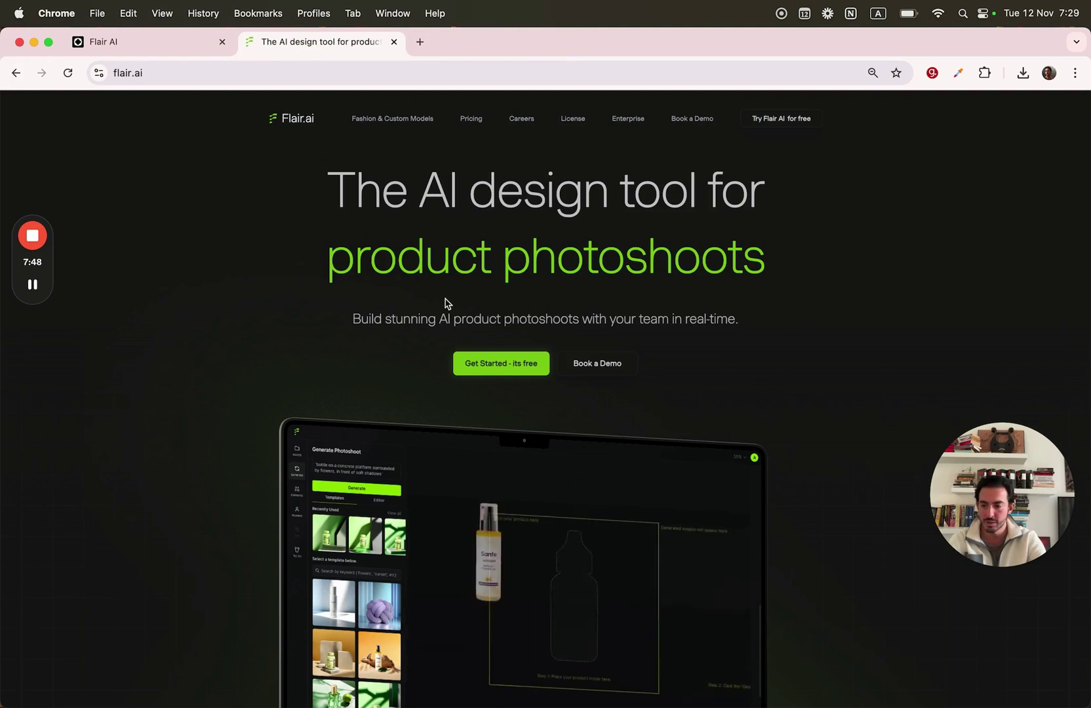
# Sign up for Flair AI with a Google account and approve sharing account details.
pyautogui.click(526, 368)
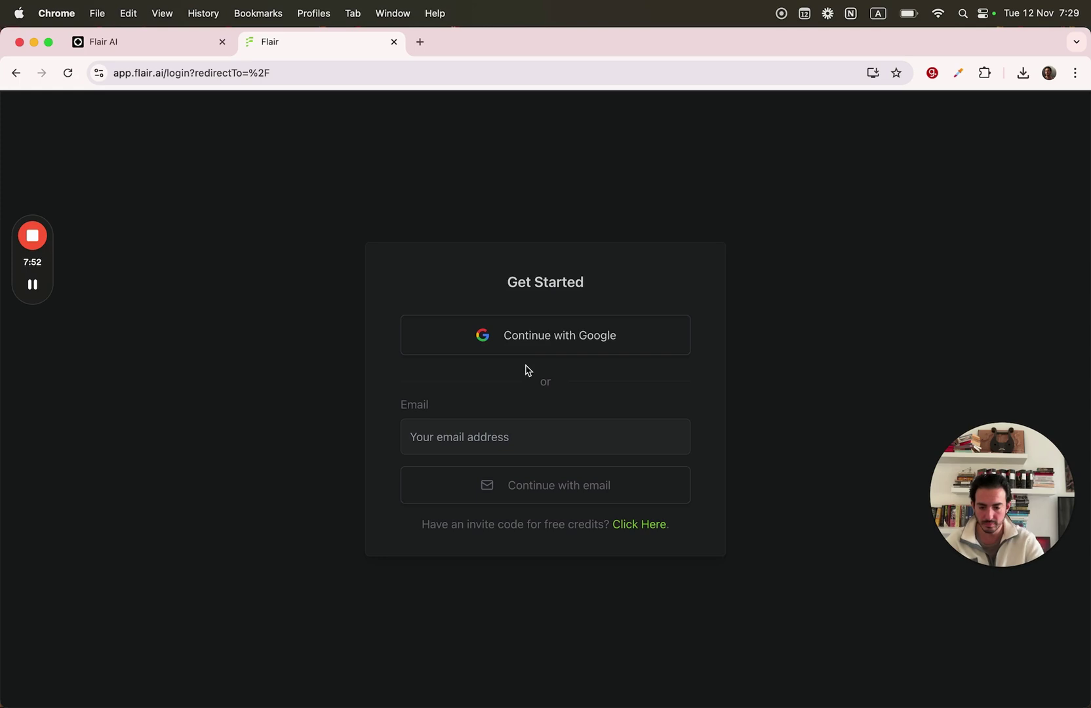
pyautogui.click(526, 349)
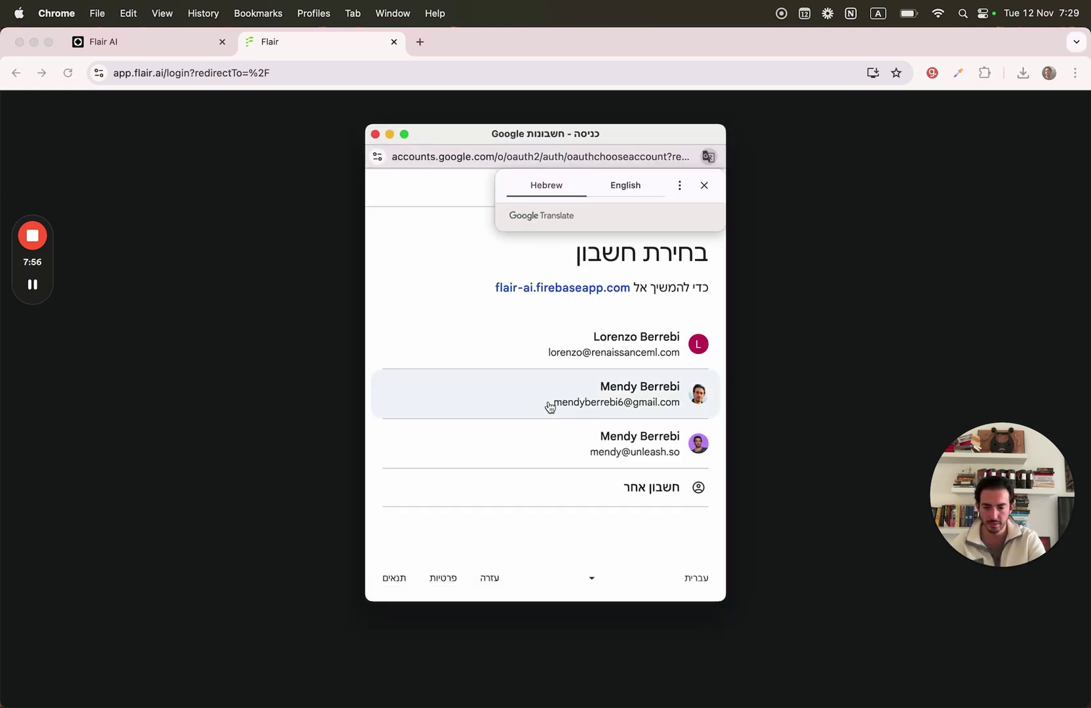
pyautogui.click(550, 407)
pyautogui.click(600, 487)
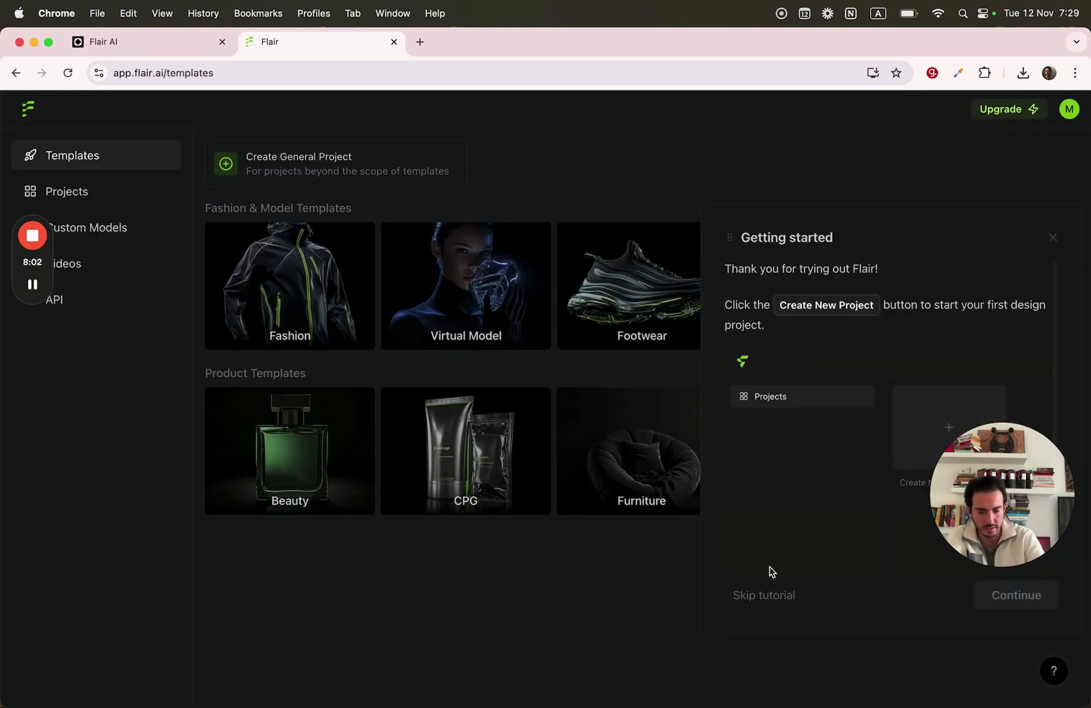
# Skip the Getting started tutorial, bringing up the Custom Models or Drag & Drop Canvas picker.
pyautogui.click(766, 593)
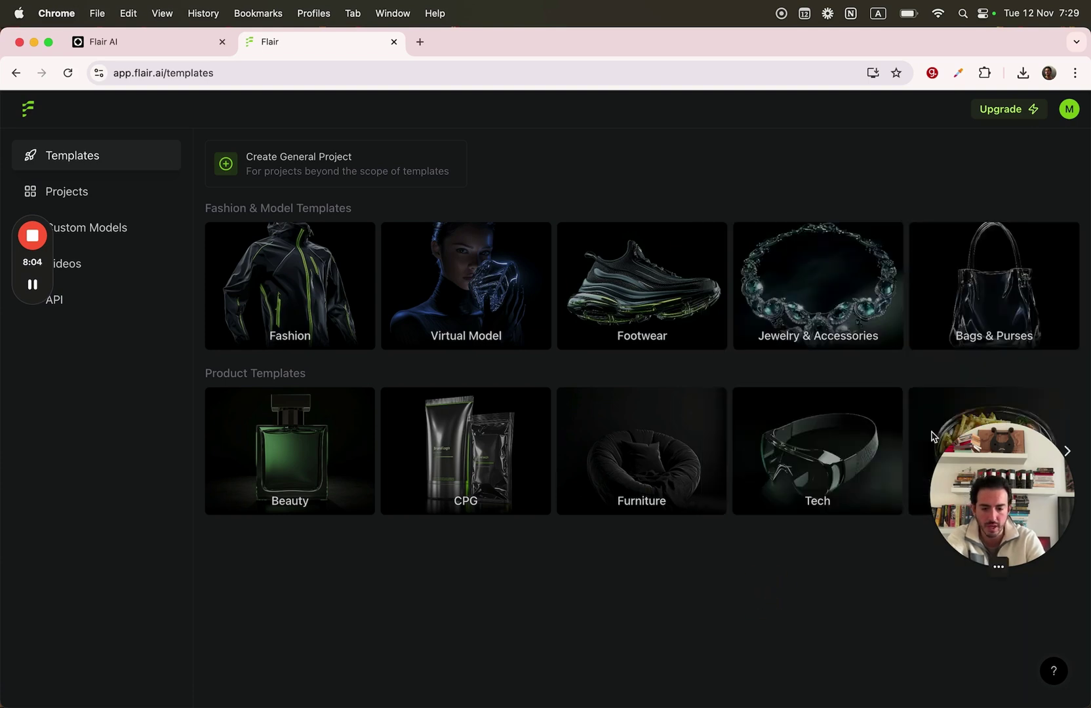
pyautogui.moveTo(991, 462); pyautogui.dragTo(991, 587)
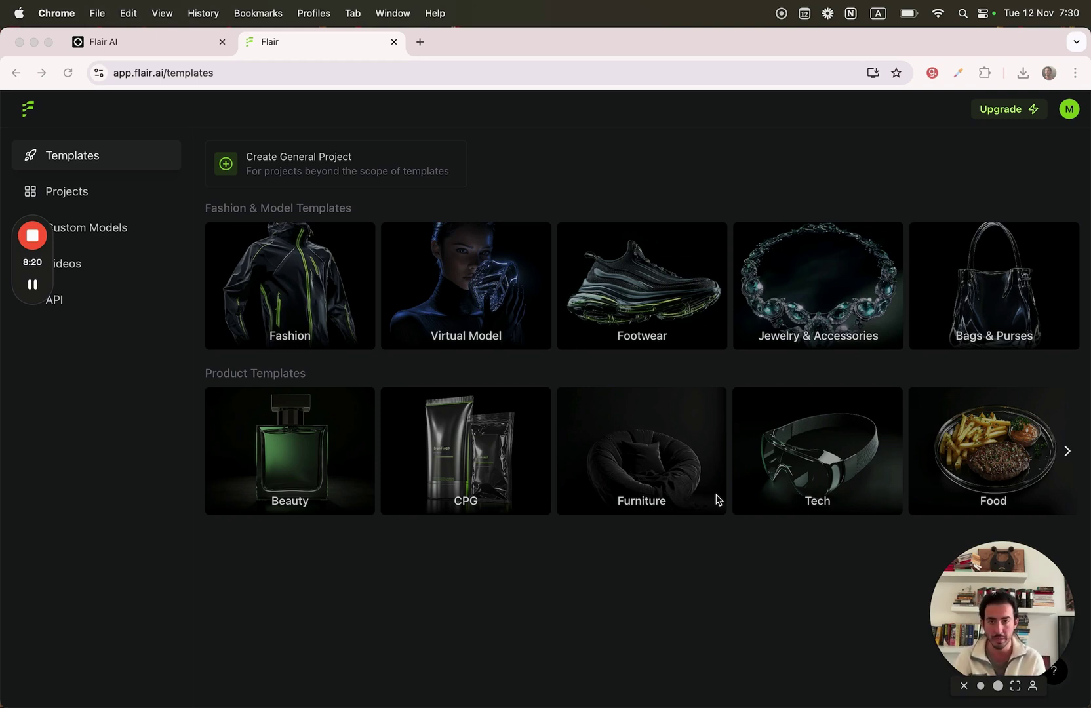
# Create a new untitled project from Projects, opening the bottle-on-podium photoshoot canvas.
pyautogui.click(310, 173)
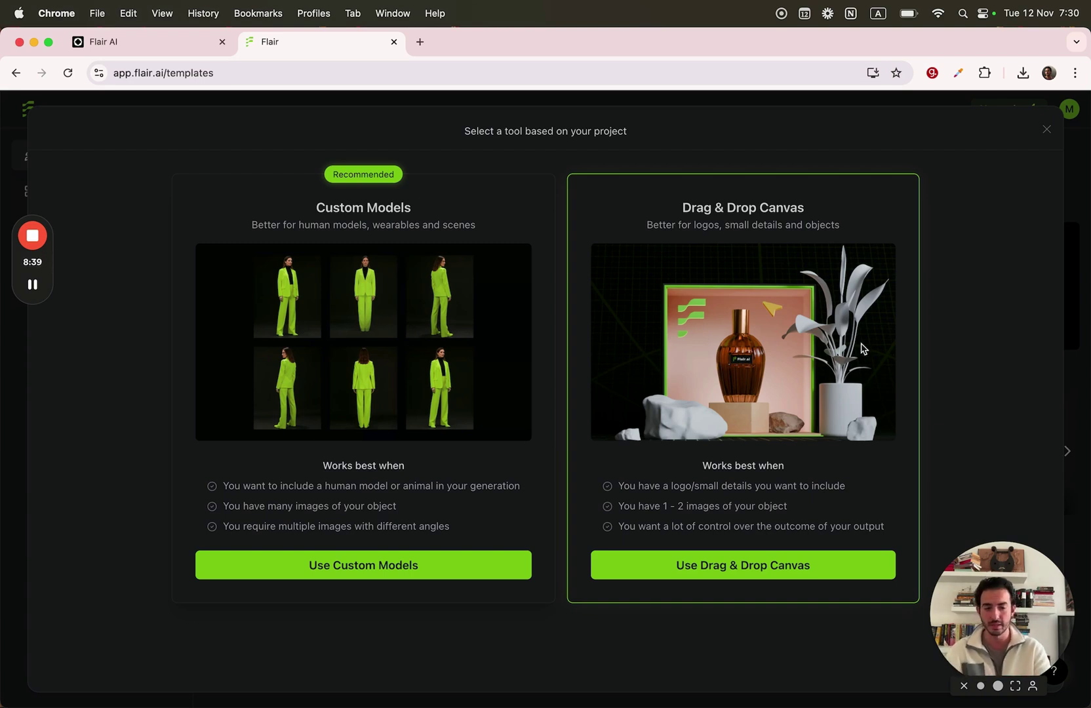
pyautogui.click(1046, 131)
pyautogui.click(113, 195)
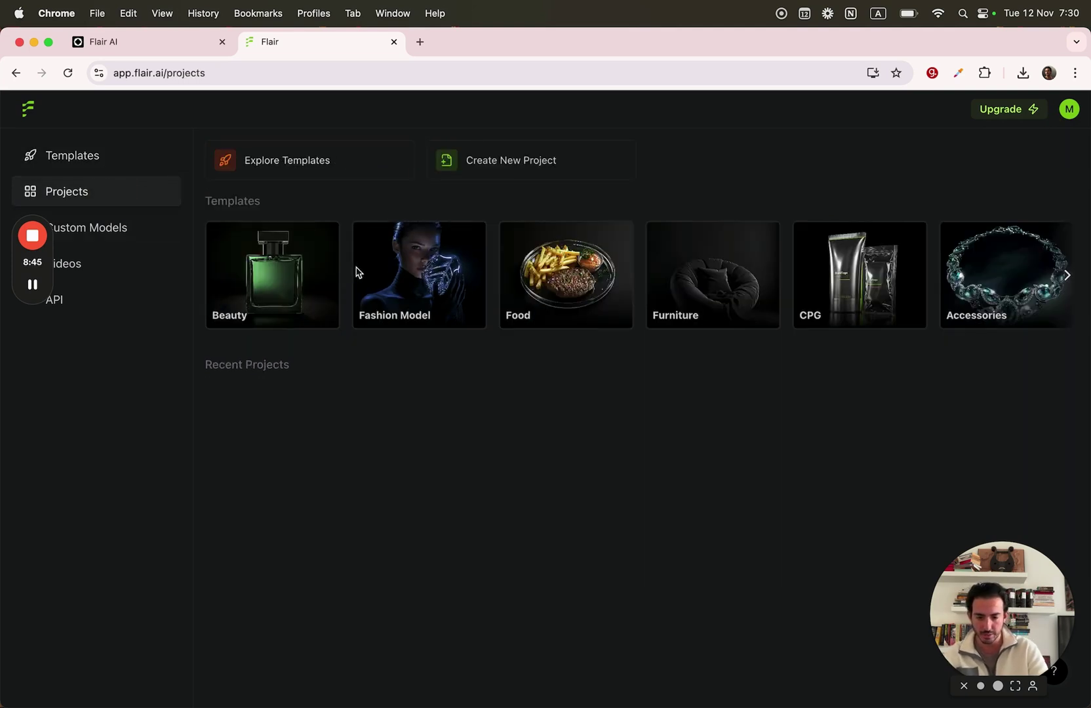
pyautogui.click(504, 171)
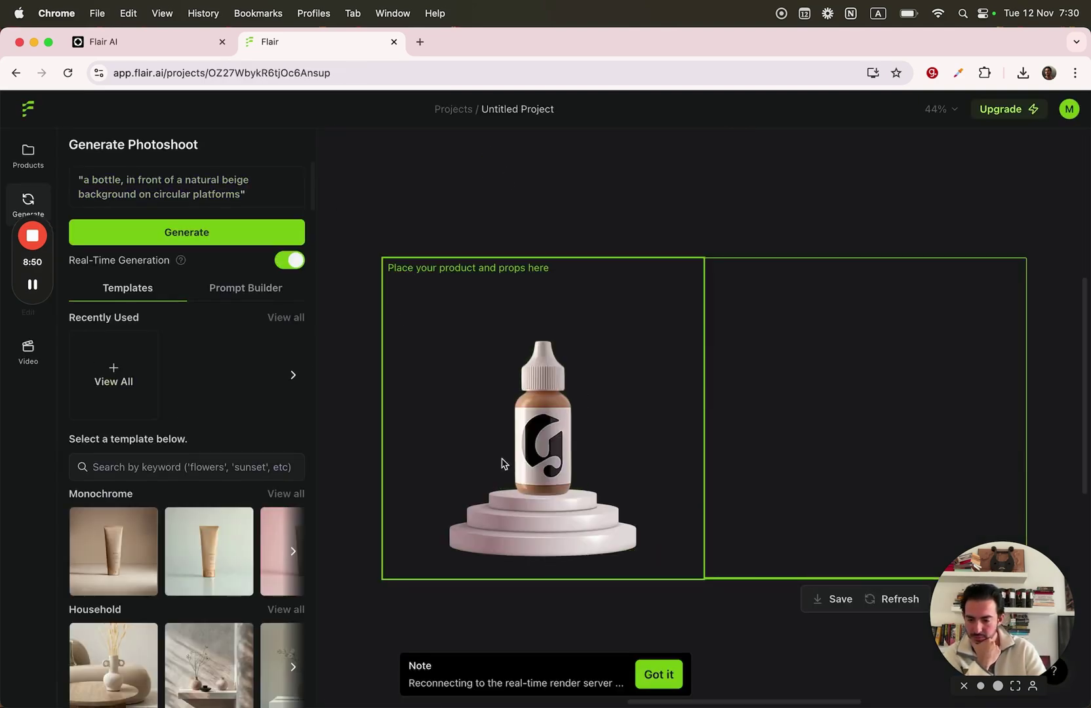
# Delete the sample bottle and its podium platforms, leaving the empty product placeholder.
pyautogui.click(537, 461)
pyautogui.press('Delete')
pyautogui.click(542, 518)
pyautogui.press('Delete')
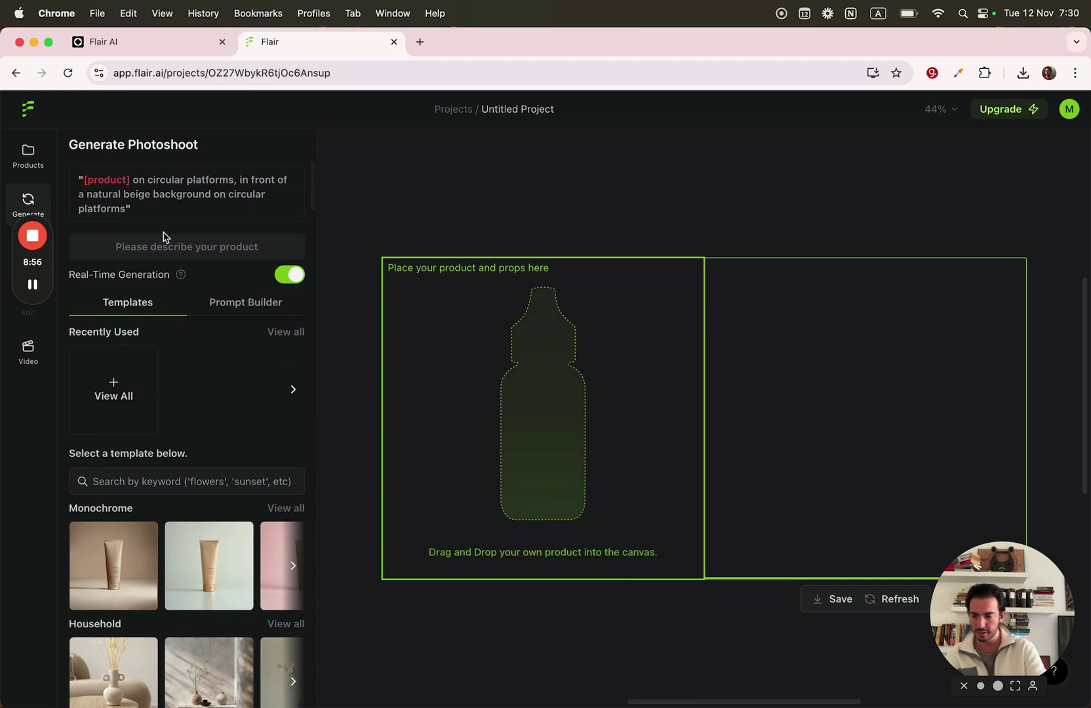
pyautogui.moveTo(34, 290); pyautogui.dragTo(22, 546)
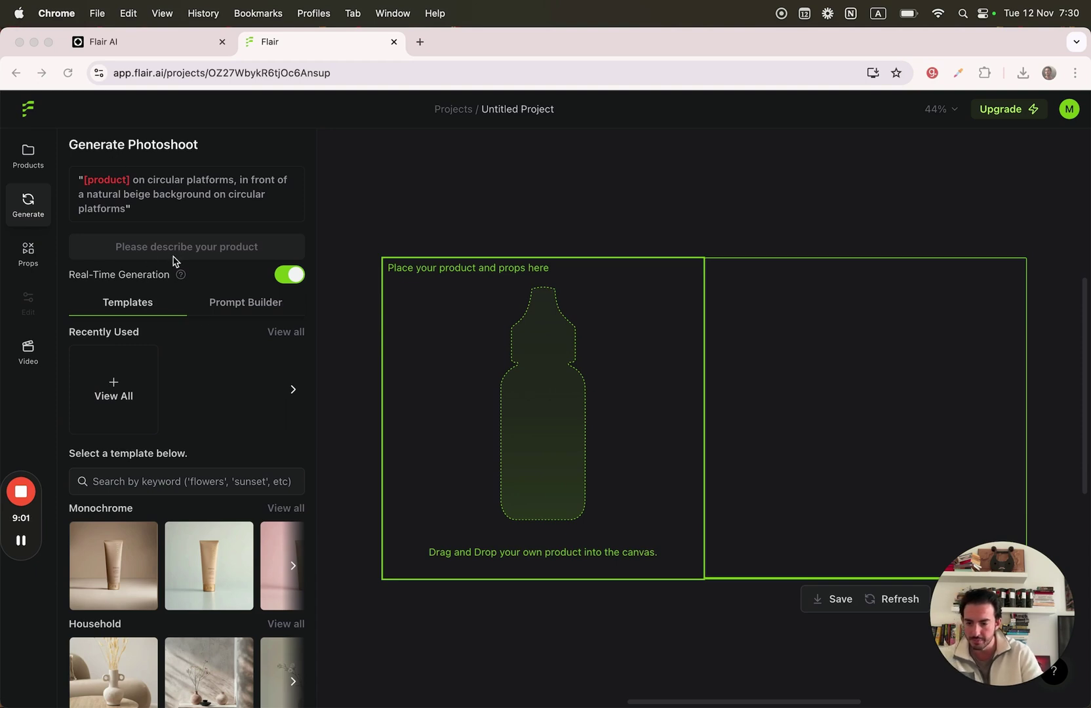
pyautogui.scroll(-1, 205, 371)
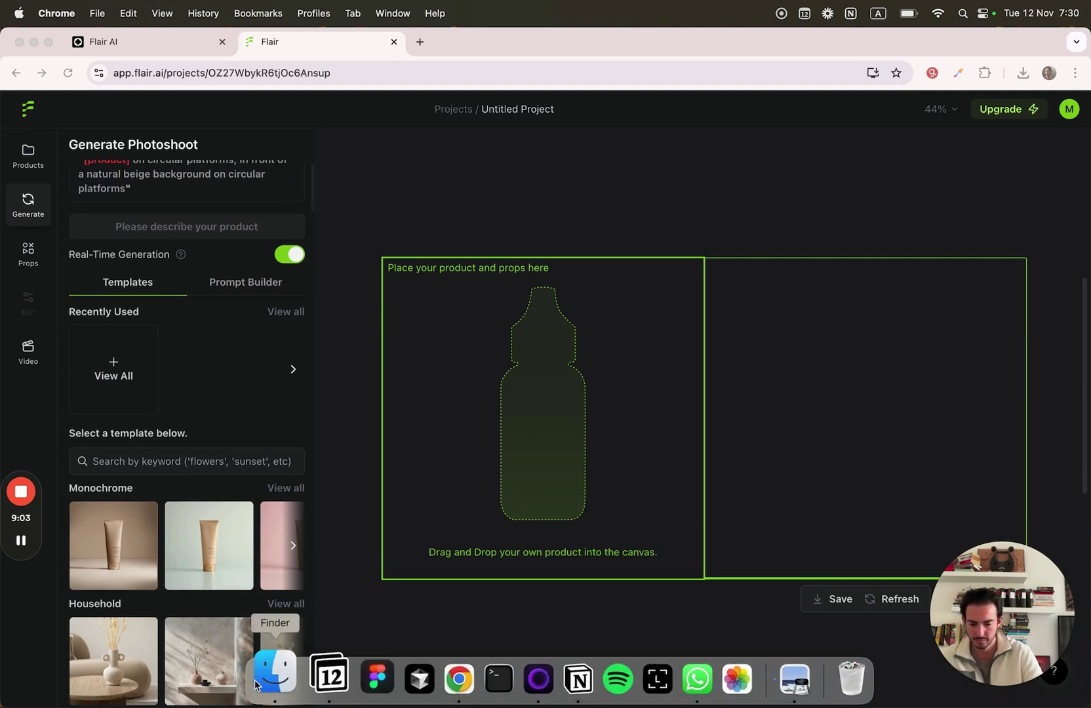
pyautogui.moveTo(525, 500); pyautogui.dragTo(557, 470)
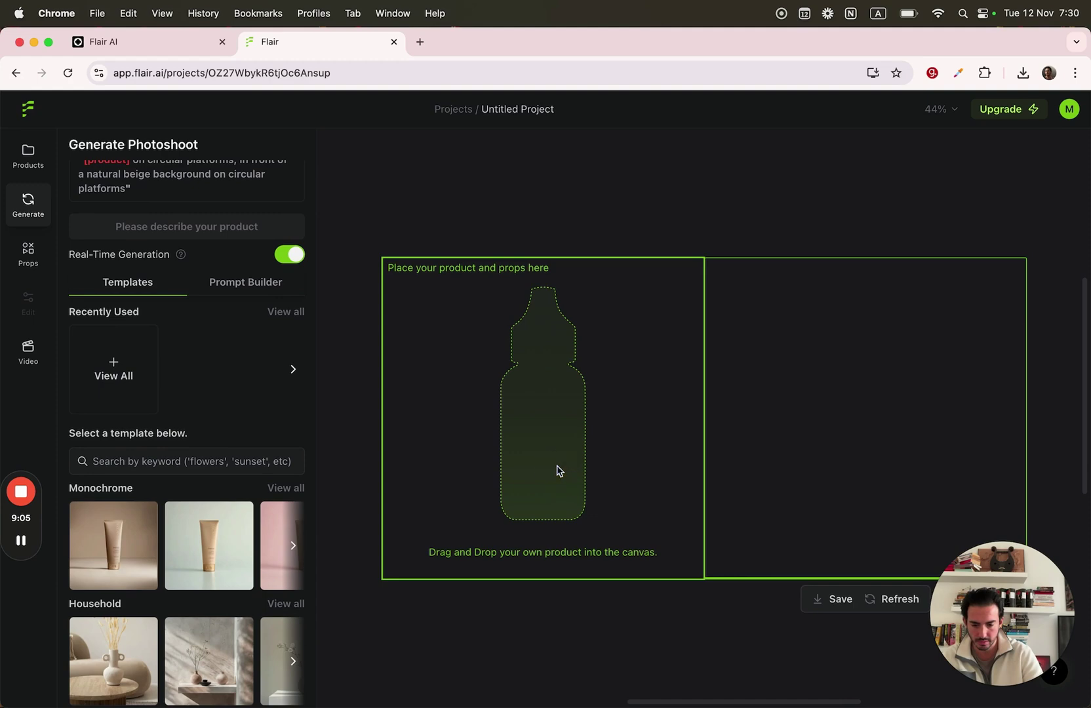
# Drag the black quilted bag .webp from Finder's Downloads onto the canvas for background removal.
pyautogui.click(548, 434)
pyautogui.click(271, 680)
pyautogui.click(266, 281)
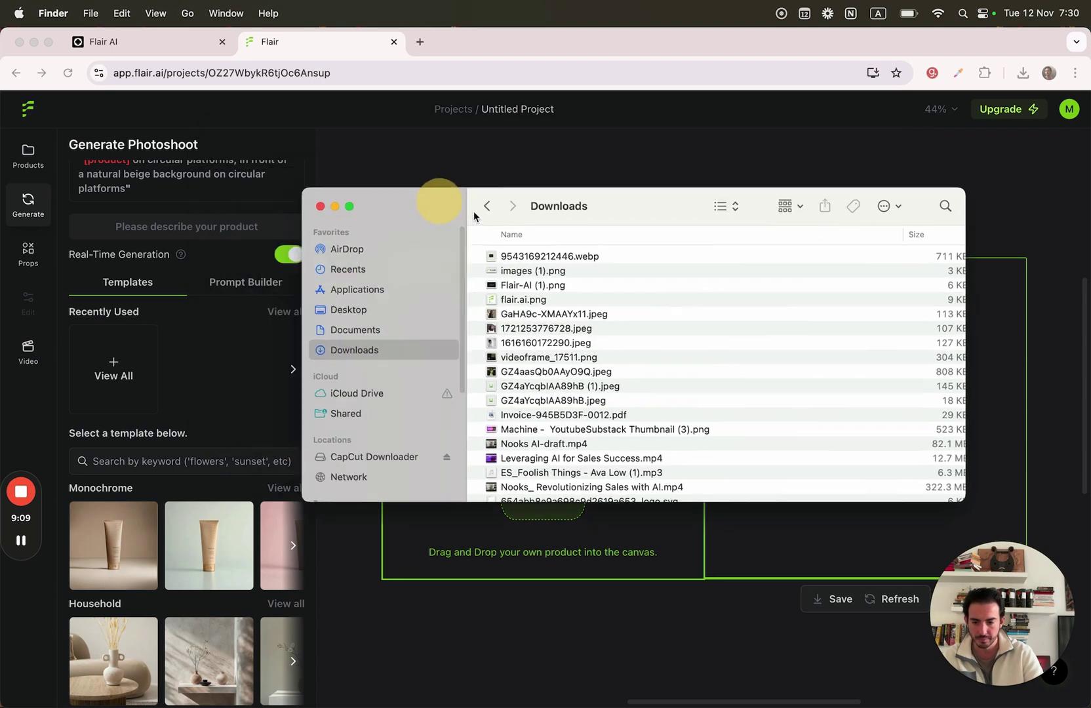
pyautogui.moveTo(356, 137); pyautogui.dragTo(637, 250)
pyautogui.moveTo(729, 300)
pyautogui.mouseDown()
pyautogui.moveTo(556, 303)
pyautogui.moveTo(448, 322)
pyautogui.mouseUp()
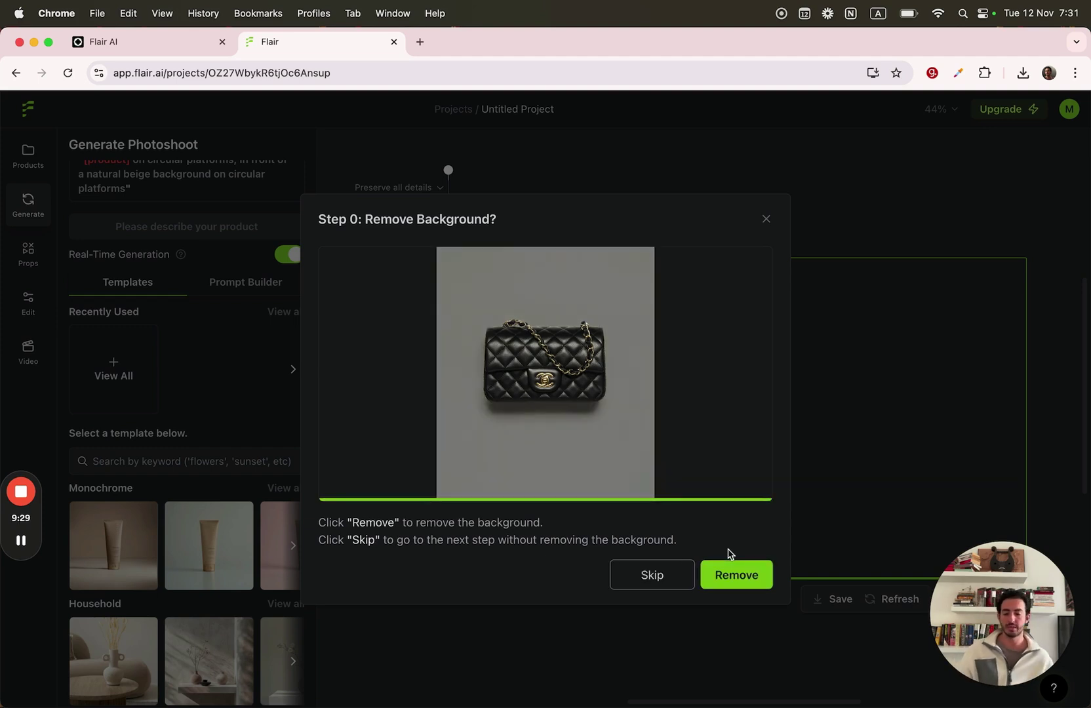
# Remove the bag photo's background, describe it as 'bag', and place it on the canvas.
pyautogui.click(735, 575)
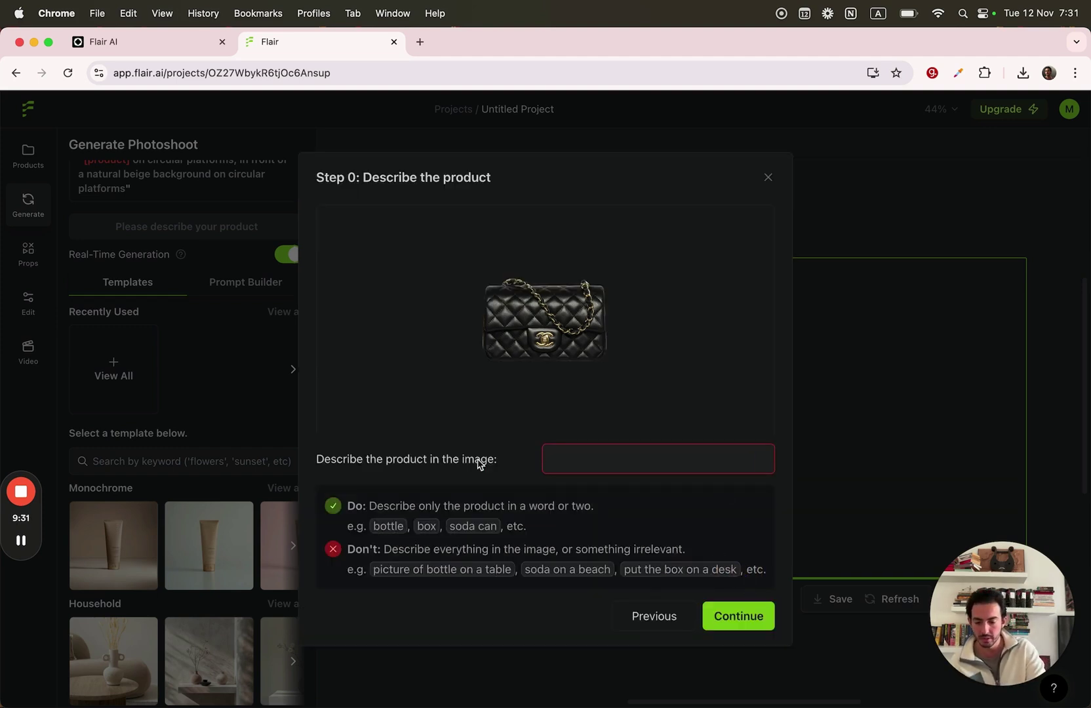
pyautogui.click(566, 463)
pyautogui.write('bag')
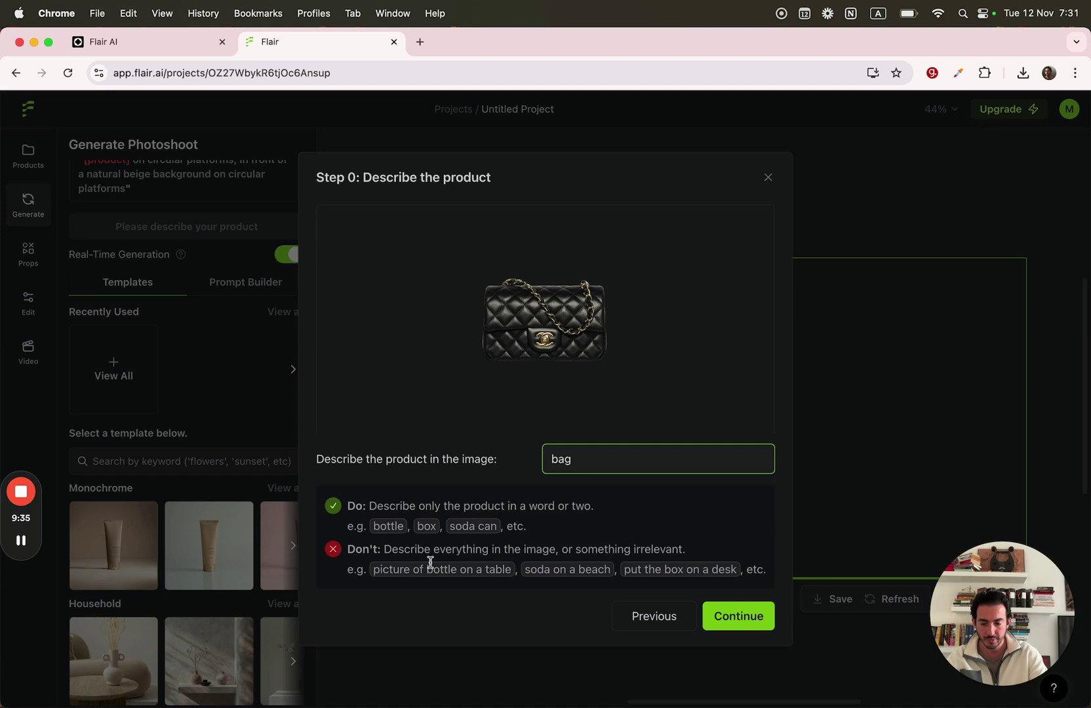
pyautogui.click(738, 616)
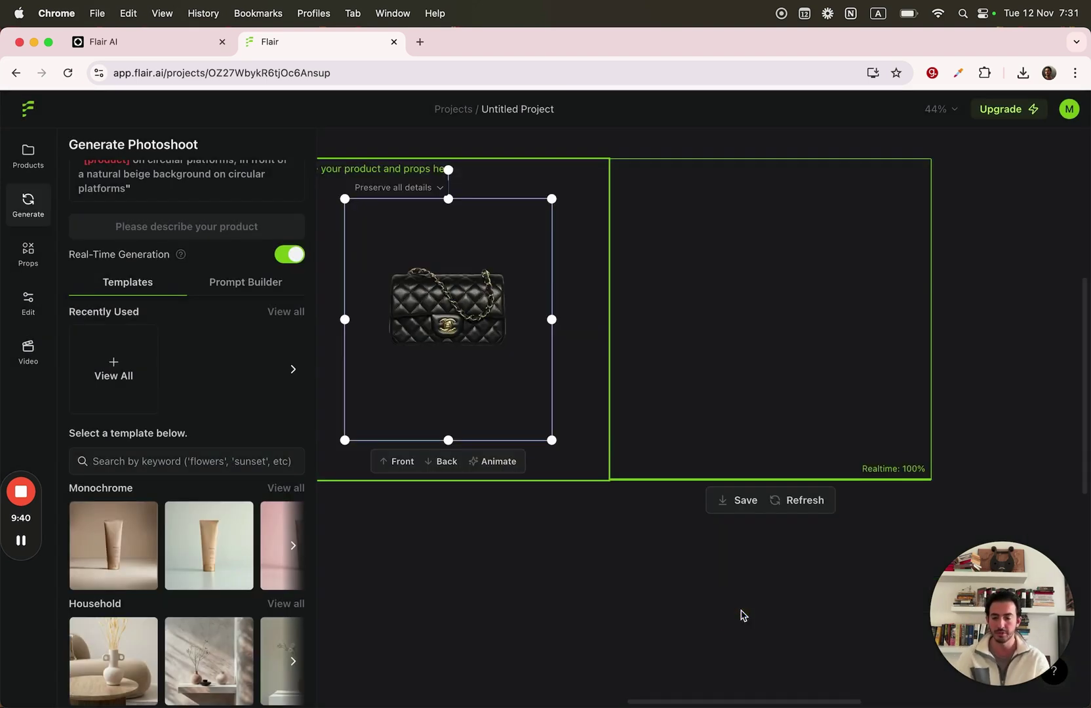
# Lower the bag, enter 'Put this bag in front of the Eiffel tower' in Prompt Builder, and correct 'Eiffel'.
pyautogui.moveTo(565, 357); pyautogui.dragTo(562, 371)
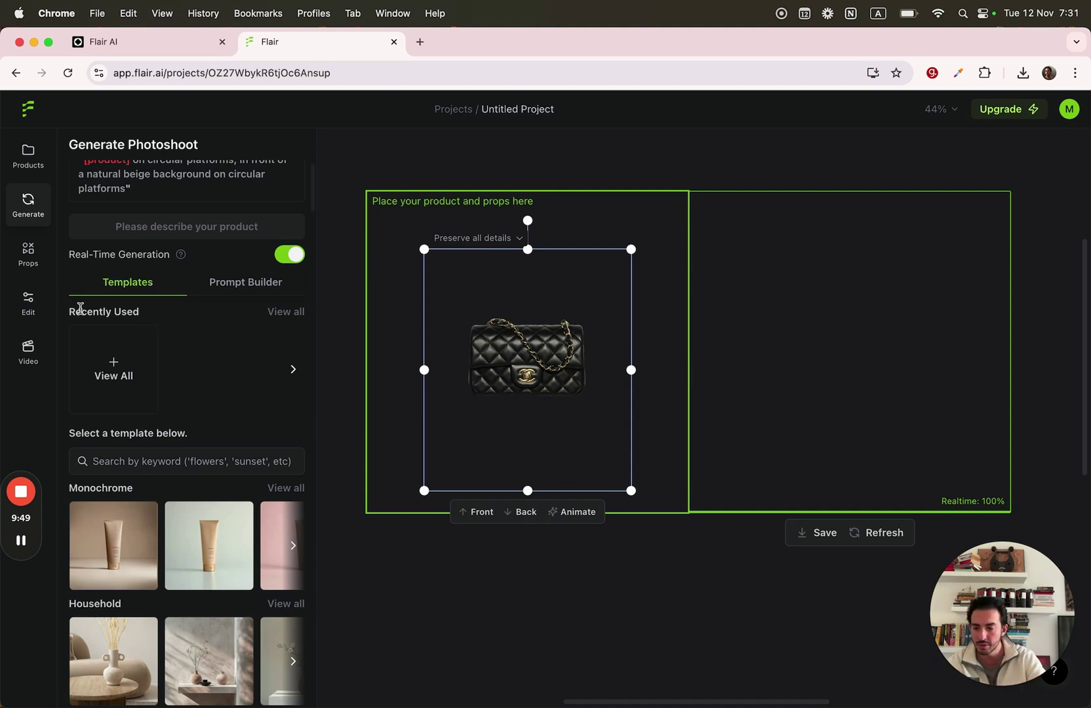
pyautogui.scroll(1, 81, 307)
pyautogui.click(112, 181)
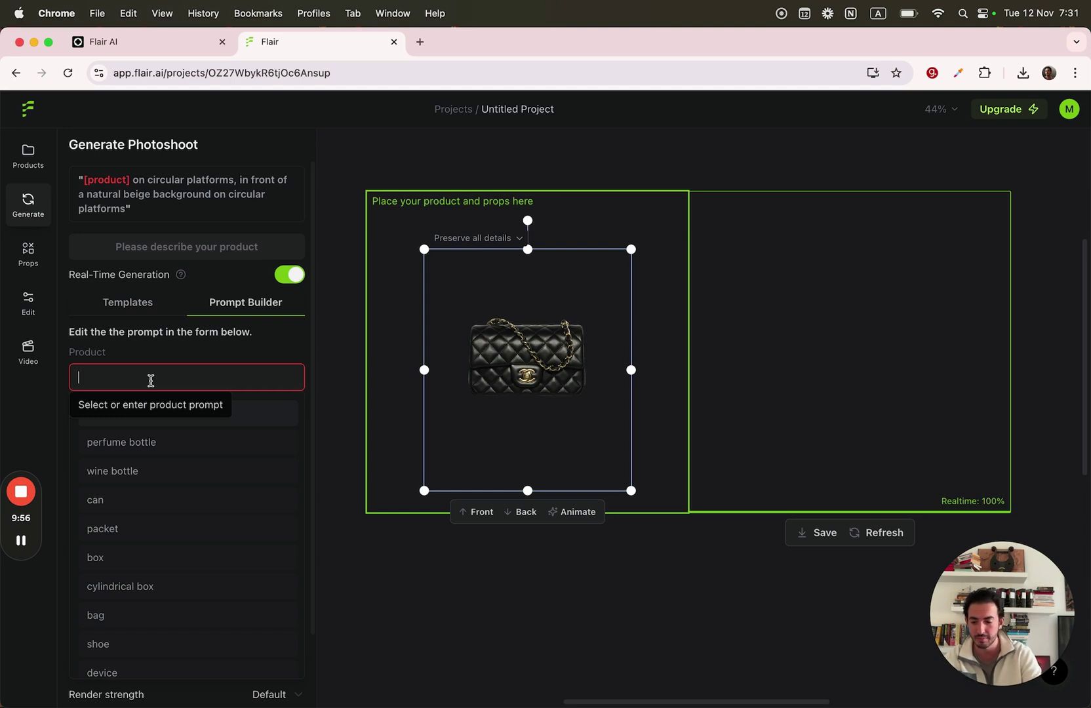
pyautogui.write('Put this bag in front of the eiffel tower')
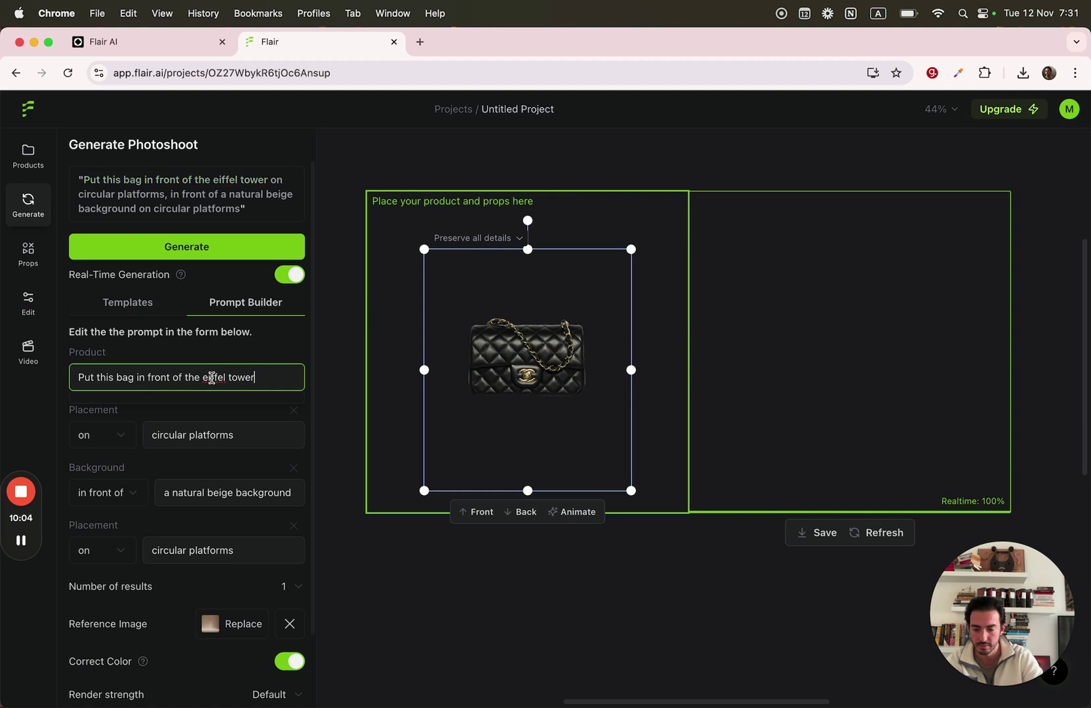
pyautogui.rightClick(214, 378)
pyautogui.click(230, 379)
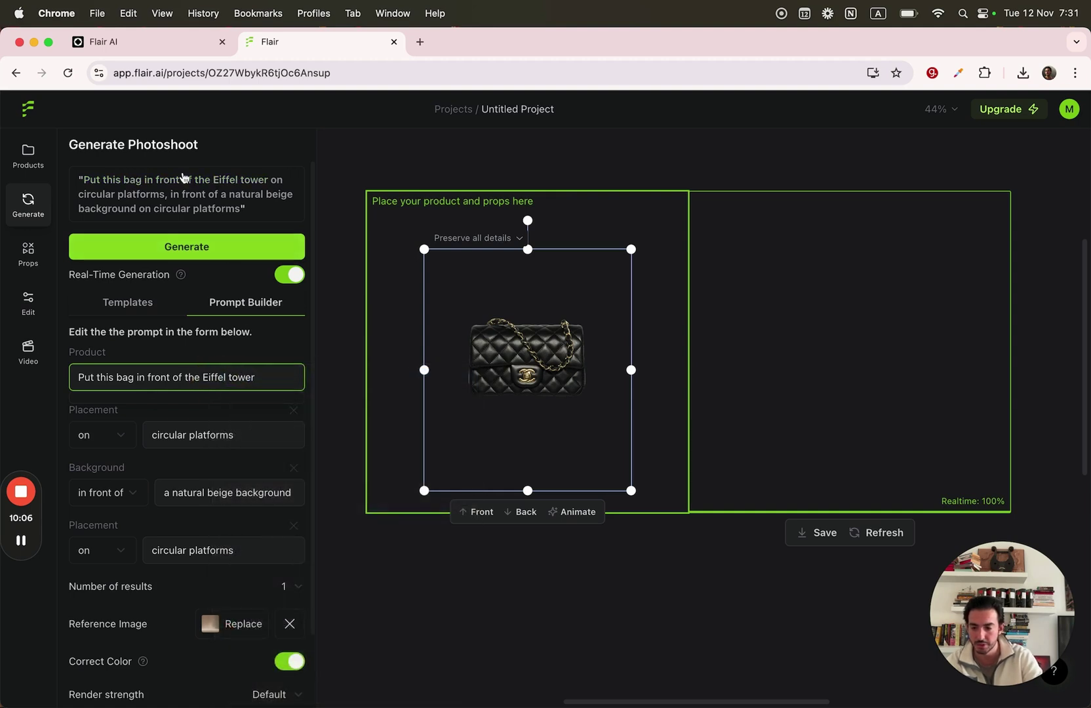
pyautogui.click(123, 493)
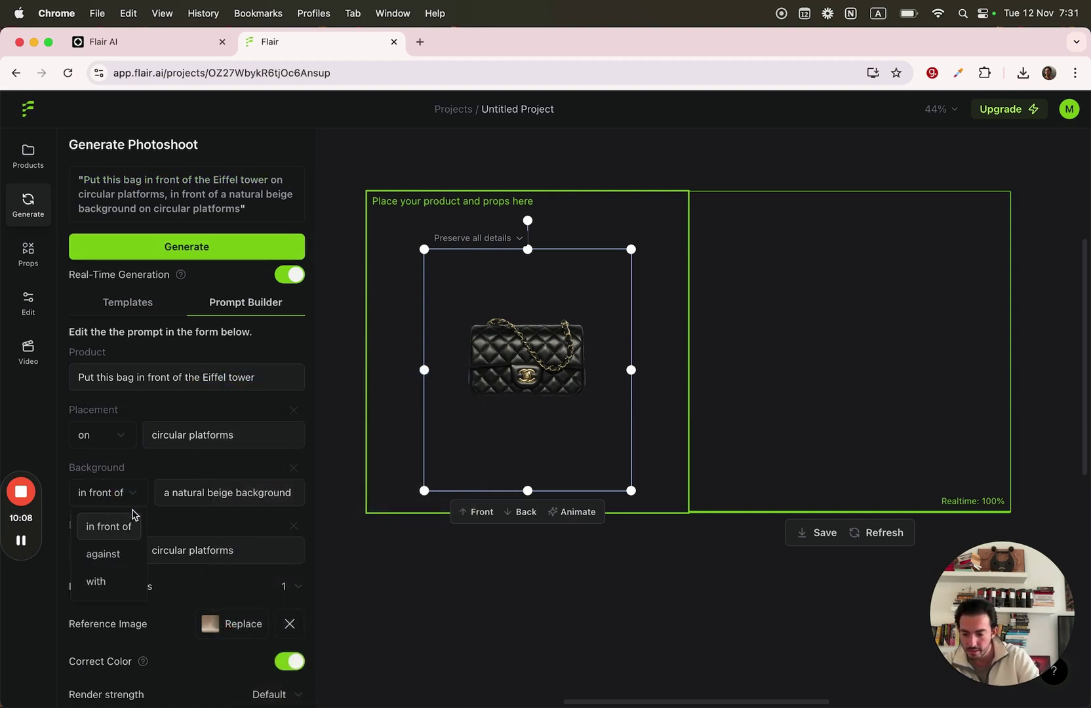
pyautogui.click(201, 495)
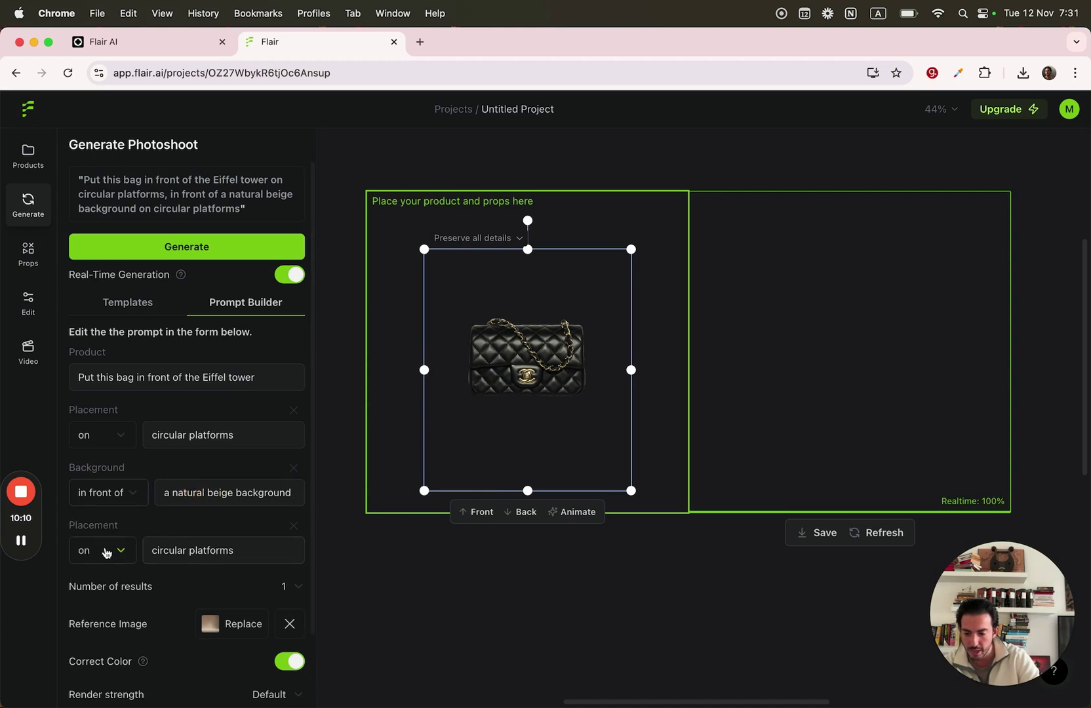
pyautogui.scroll(-2, 187, 546)
pyautogui.scroll(-1, 205, 518)
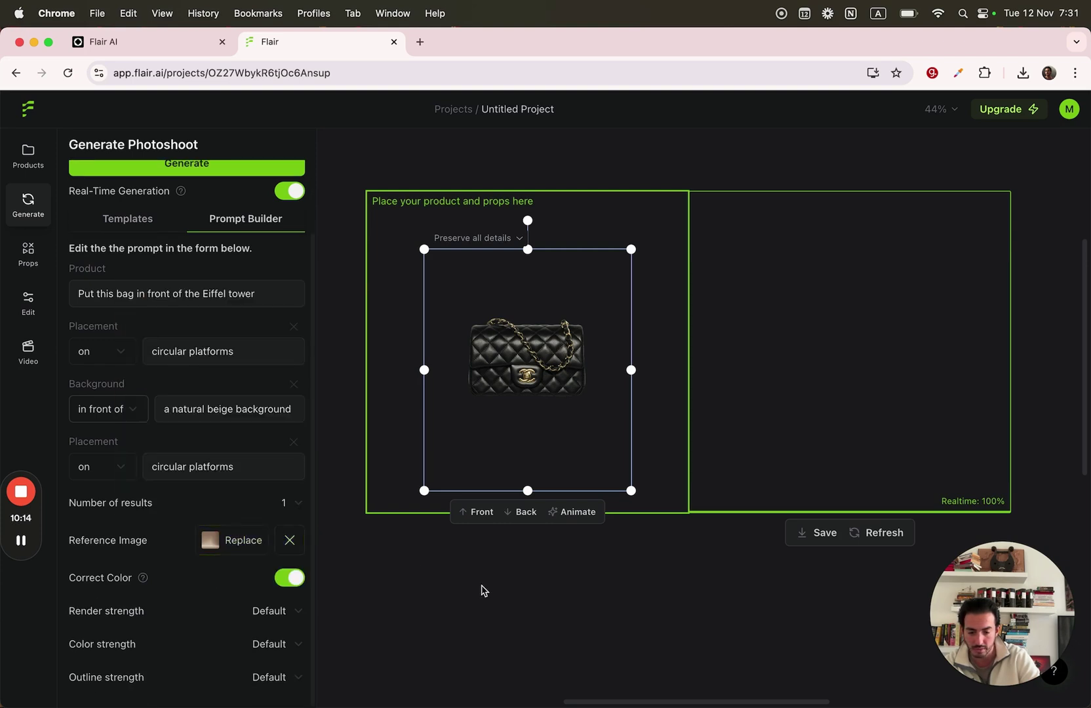
pyautogui.click(878, 530)
pyautogui.scroll(3, 256, 384)
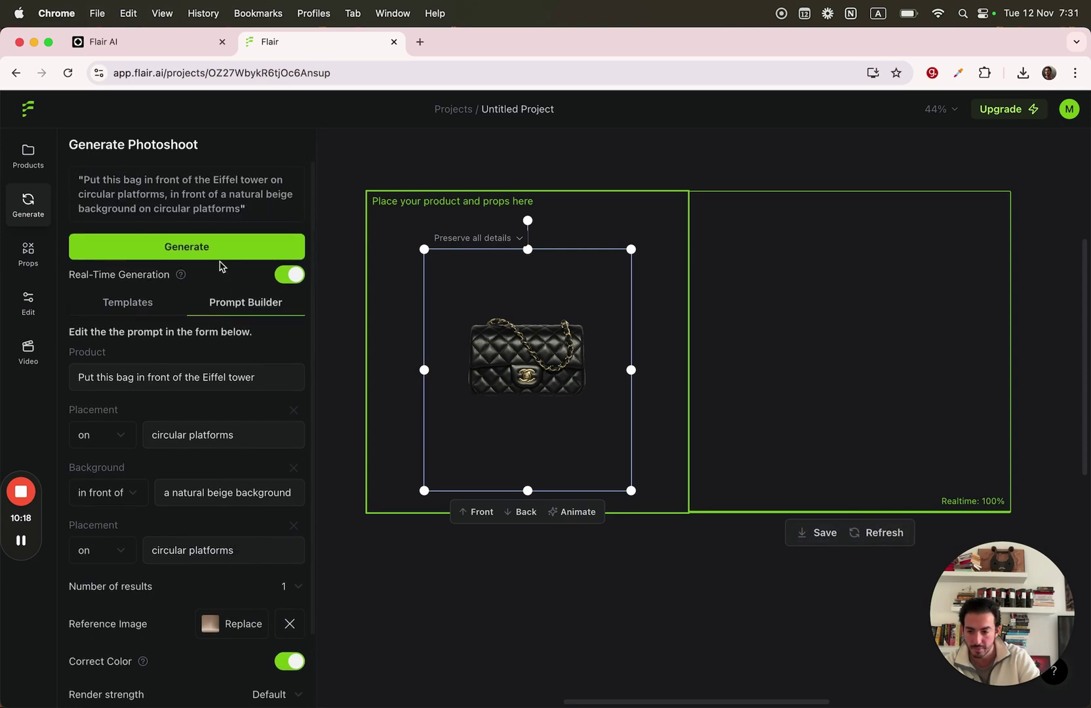
# Generate a photoshoot image from the Eiffel tower prompt.
pyautogui.click(238, 248)
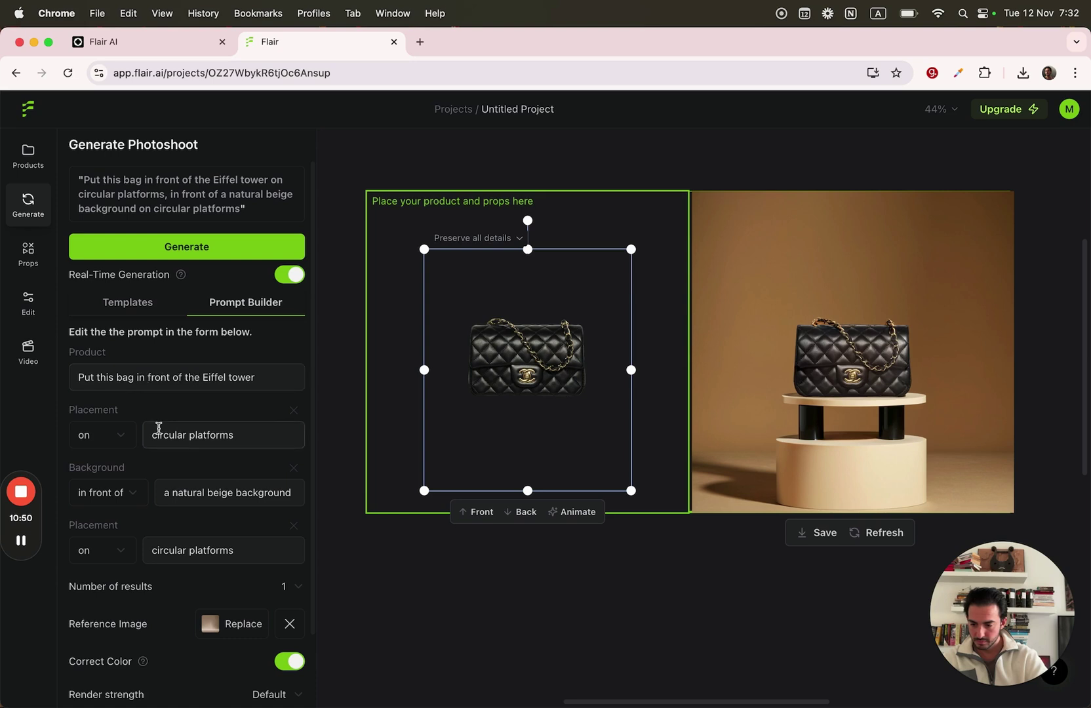
pyautogui.scroll(-1, 159, 429)
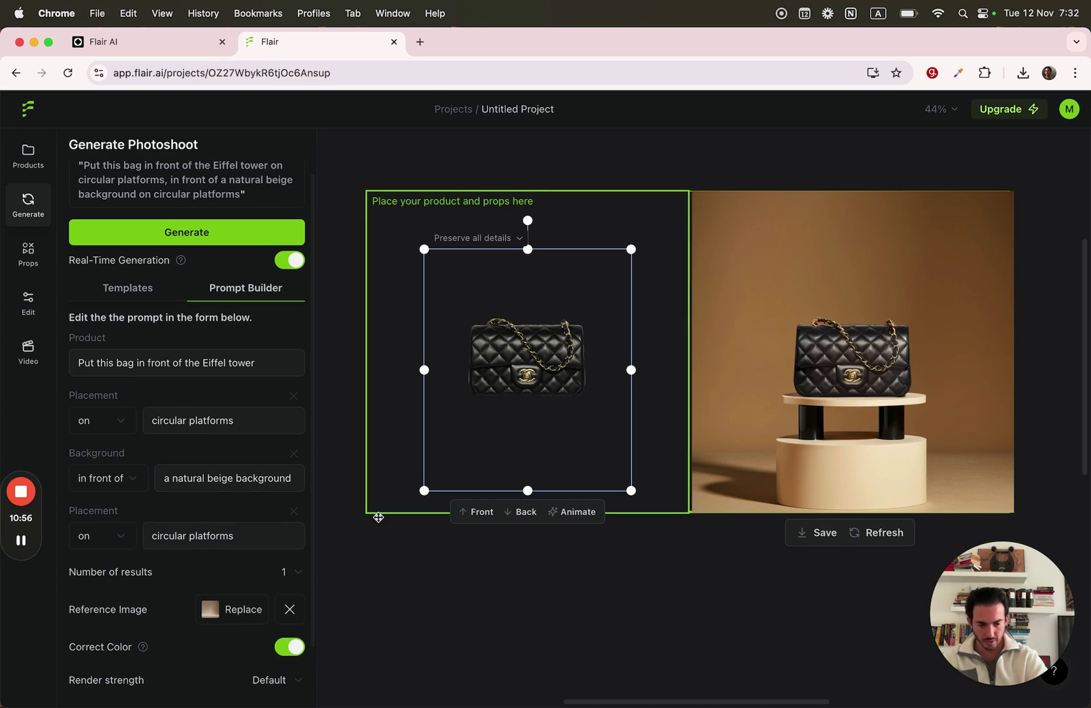
pyautogui.scroll(-4, 151, 422)
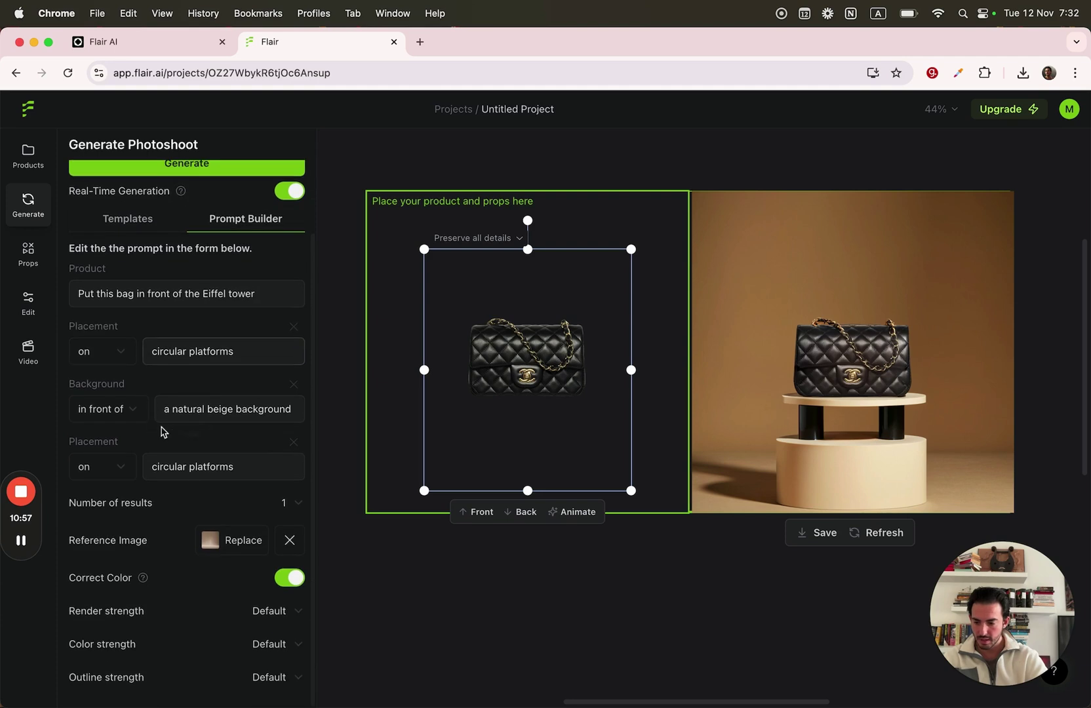
# Review the prompt sections and correct the misspelt product name in the product description.
pyautogui.click(183, 468)
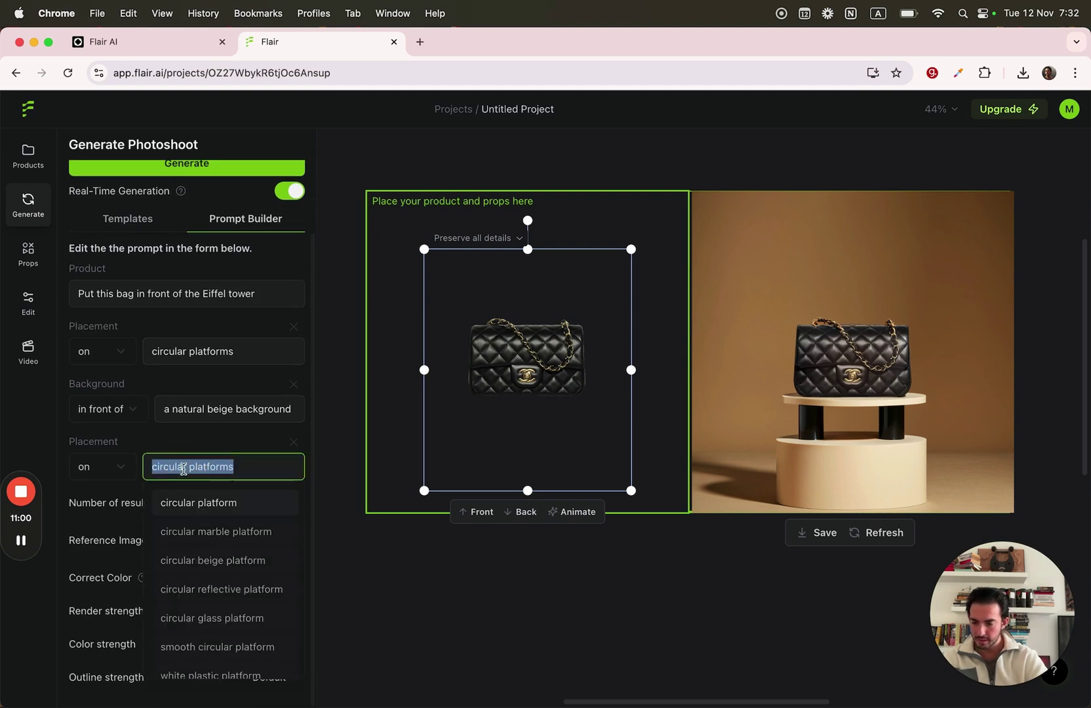
pyautogui.click(198, 437)
pyautogui.click(207, 410)
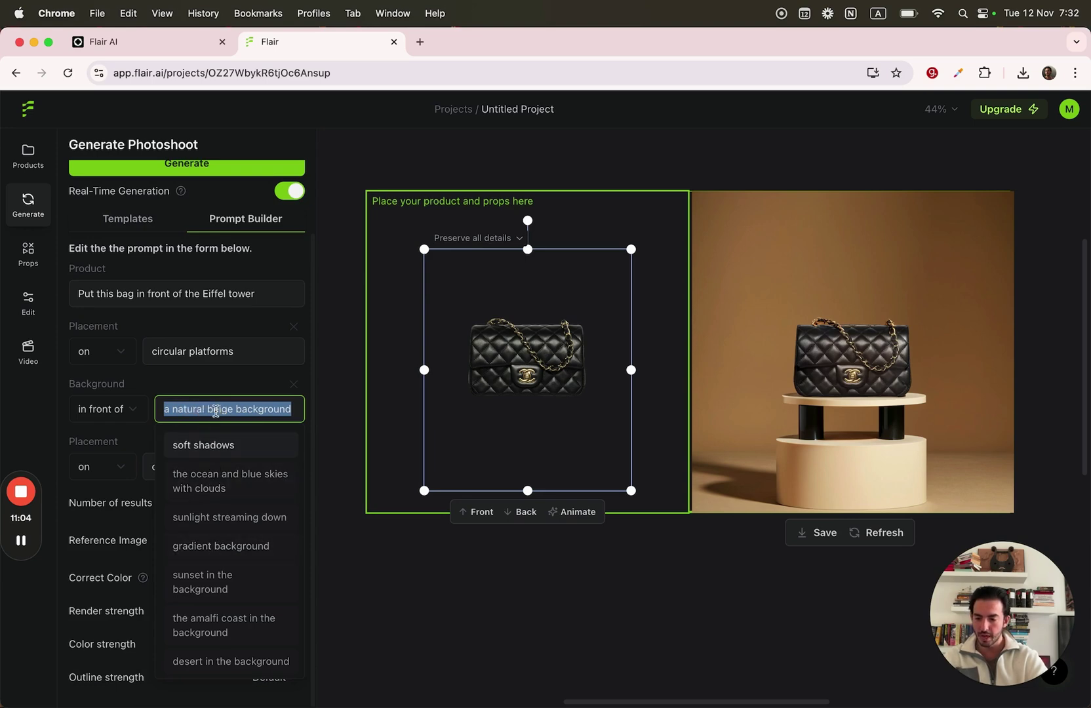
pyautogui.click(139, 293)
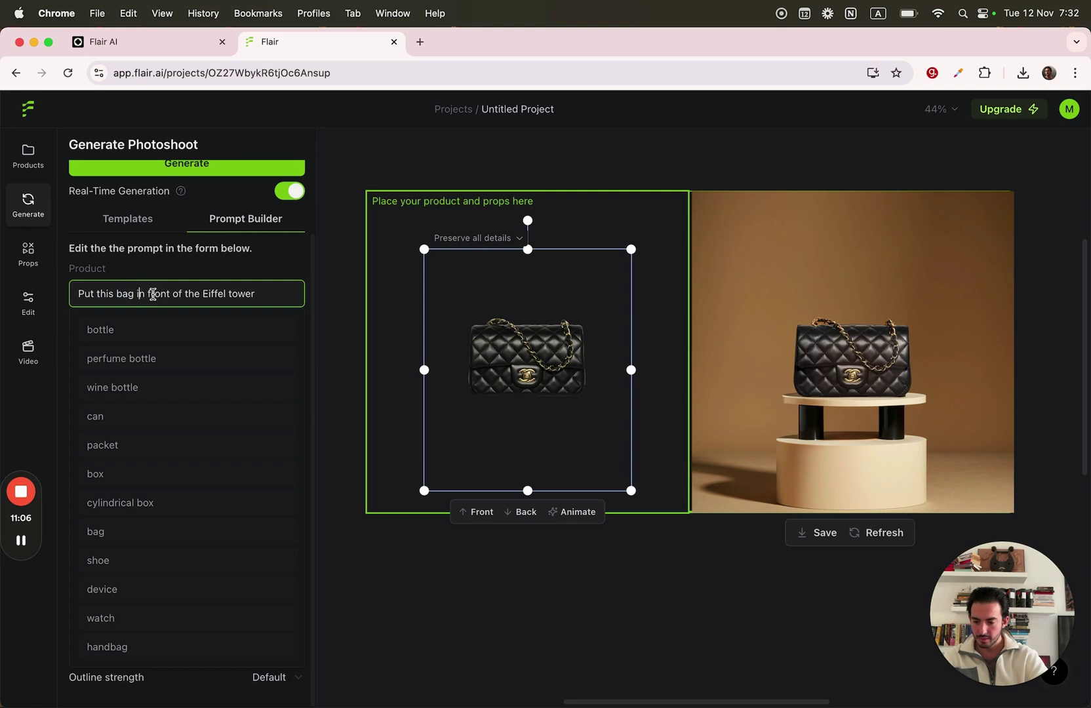
pyautogui.moveTo(151, 293); pyautogui.dragTo(263, 292)
pyautogui.press('super+a')
pyautogui.press('BackSpace')
pyautogui.write('Ba')
pyautogui.press('BackSpace')
pyautogui.press('BackSpace')
pyautogui.write('c')
pyautogui.press('BackSpace')
pyautogui.write('cgane')
pyautogui.press('BackSpace')
pyautogui.write('hanellbag')
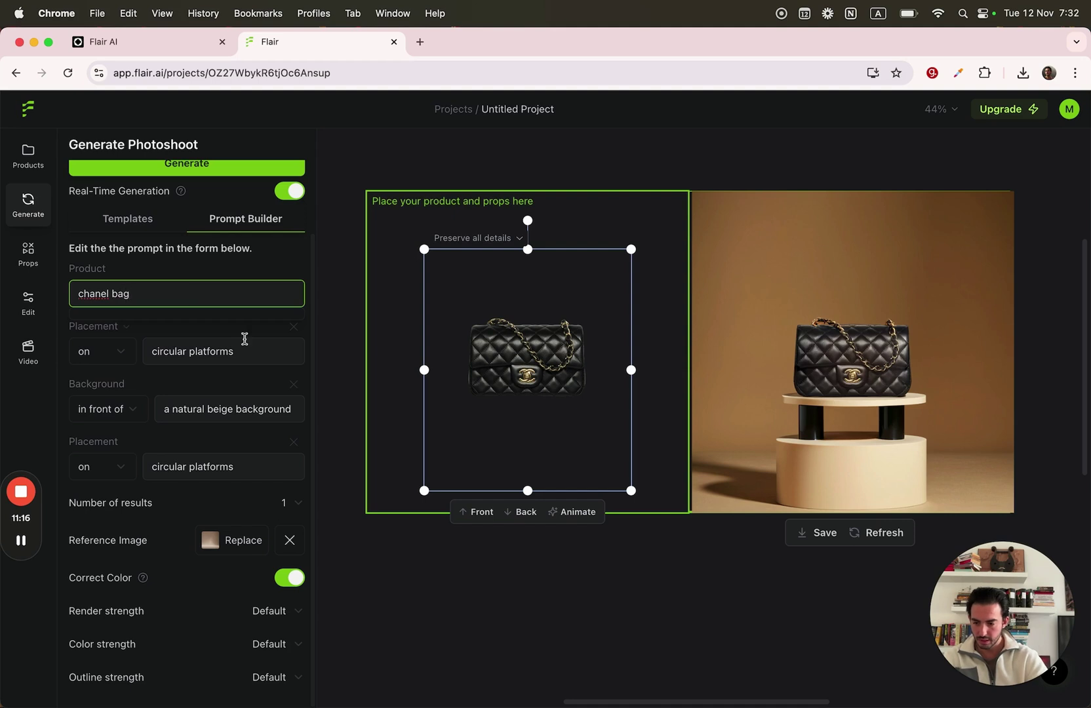
# Move 'in front of the Eiffel tower' from Placement into Background, deleting the duplicate 'in front of'.
pyautogui.click(217, 414)
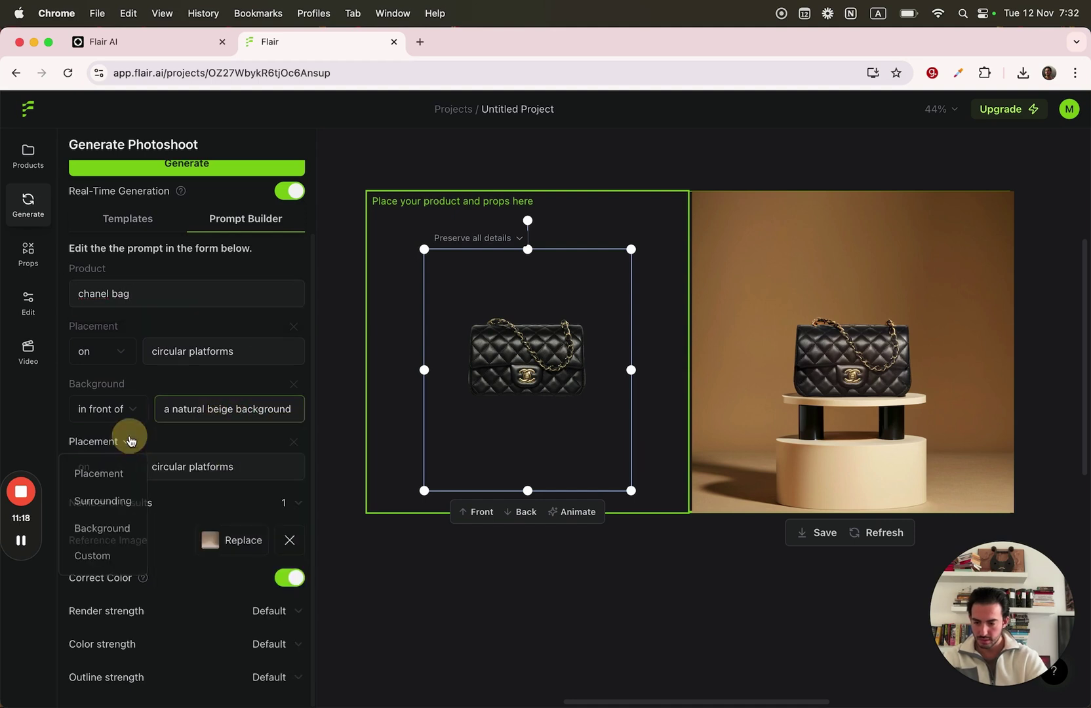
pyautogui.click(196, 466)
pyautogui.write('in front of the Eiffel tower')
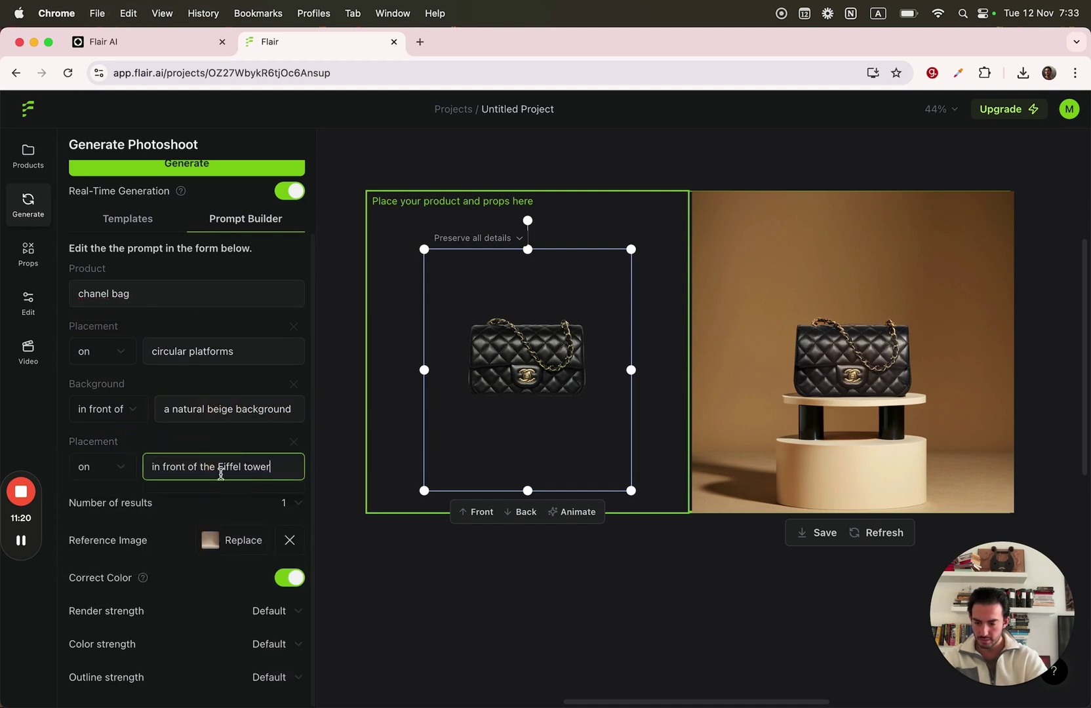
pyautogui.moveTo(217, 467); pyautogui.dragTo(141, 472)
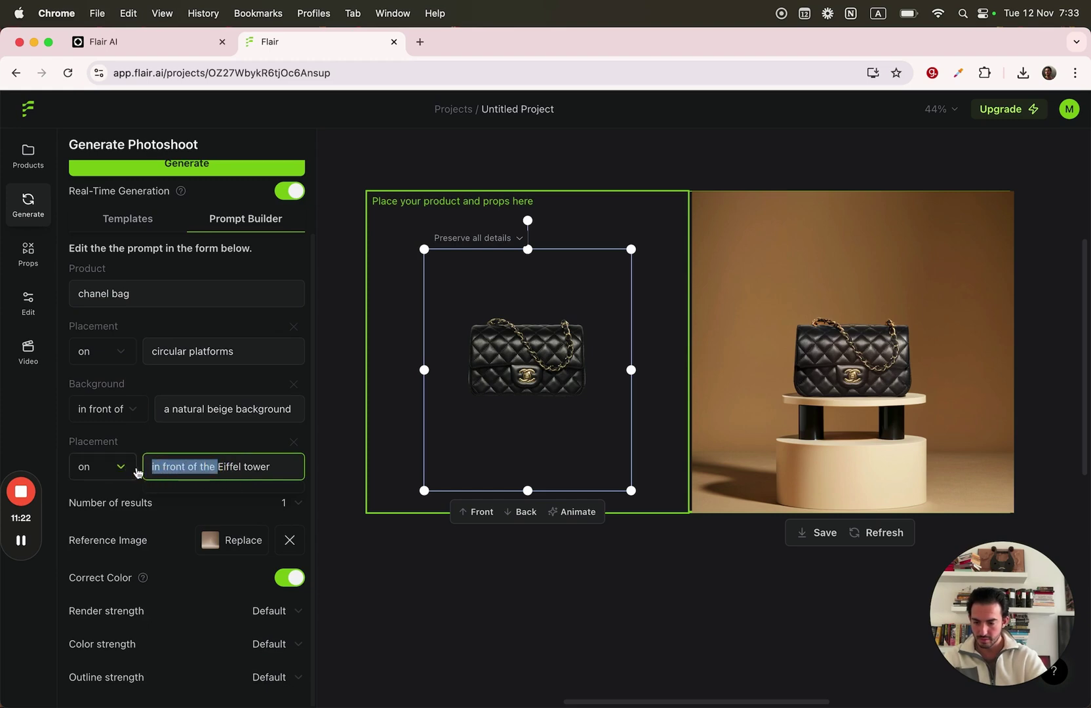
pyautogui.hotkey('ctrl', 'a')
pyautogui.hotkey('ctrl', 'c')
pyautogui.hotkey('ctrl', 'z')
pyautogui.click(193, 409)
pyautogui.hotkey('ctrl', 'v')
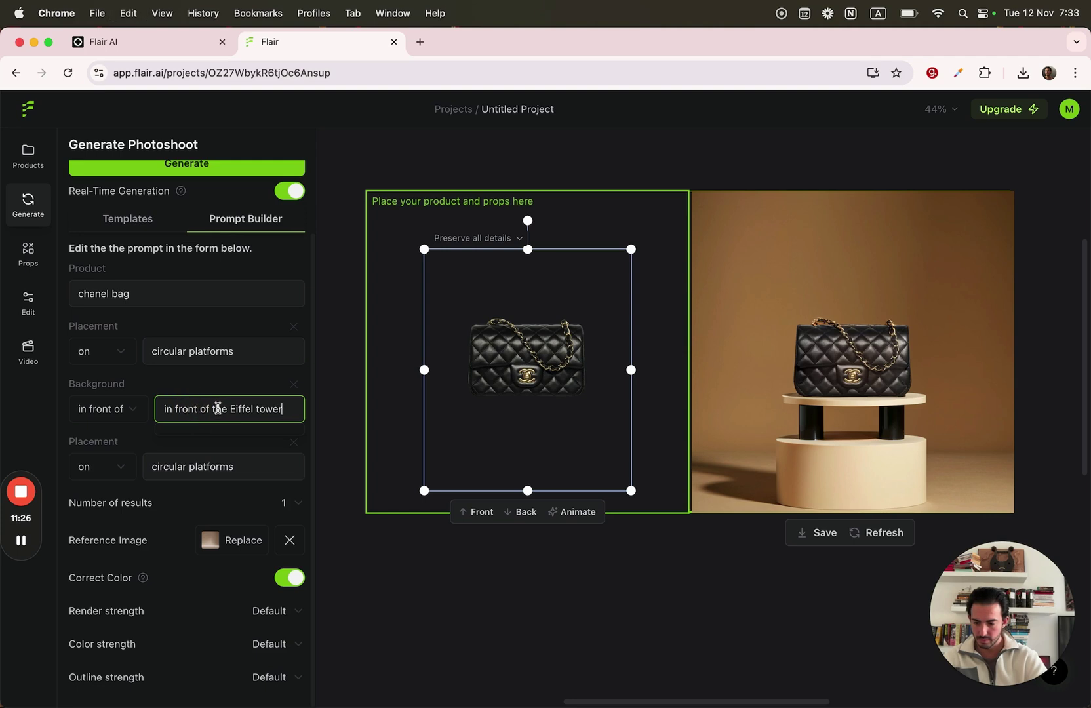
pyautogui.moveTo(216, 408); pyautogui.dragTo(133, 410)
pyautogui.press('BackSpace')
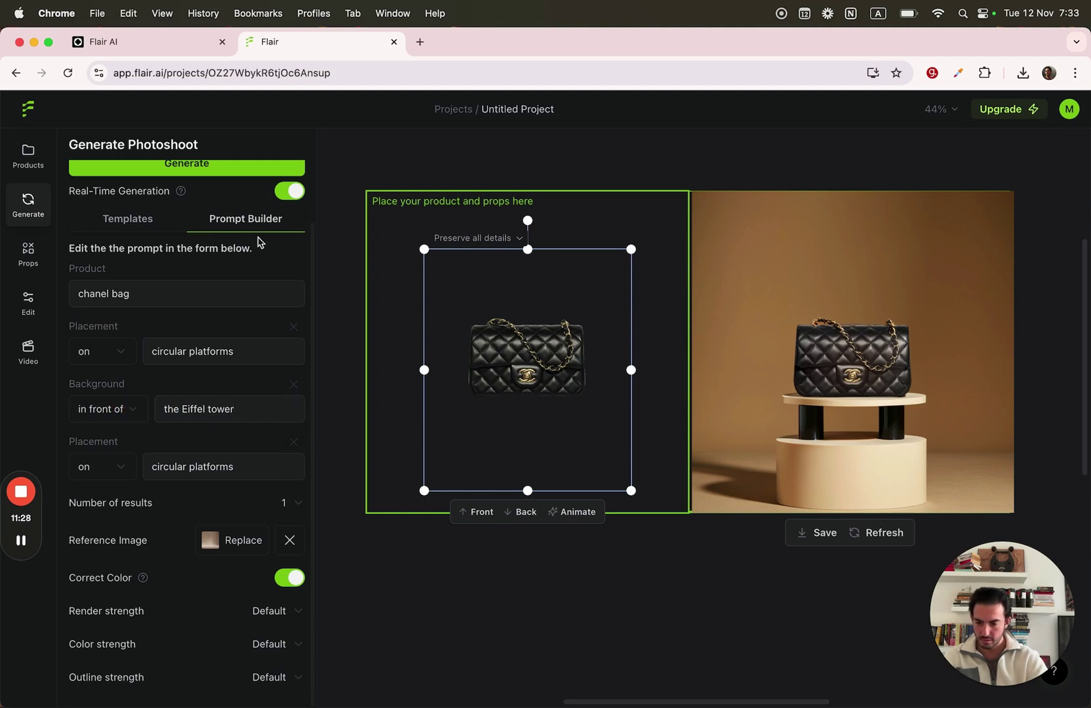
pyautogui.scroll(1, 259, 242)
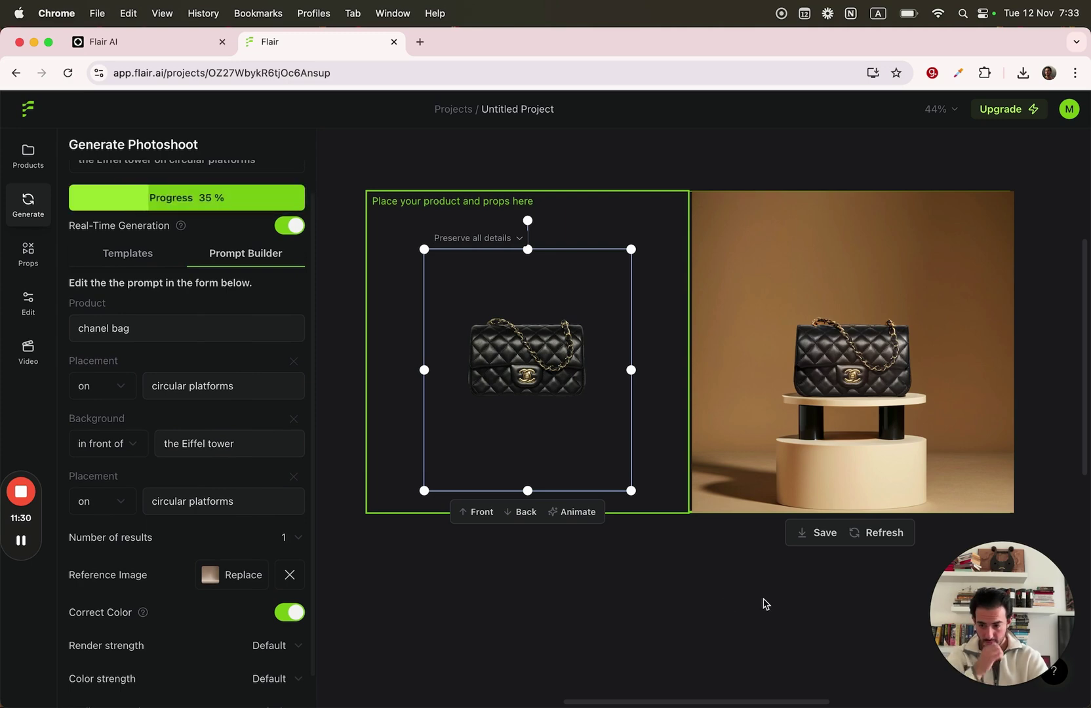
pyautogui.scroll(1, 219, 446)
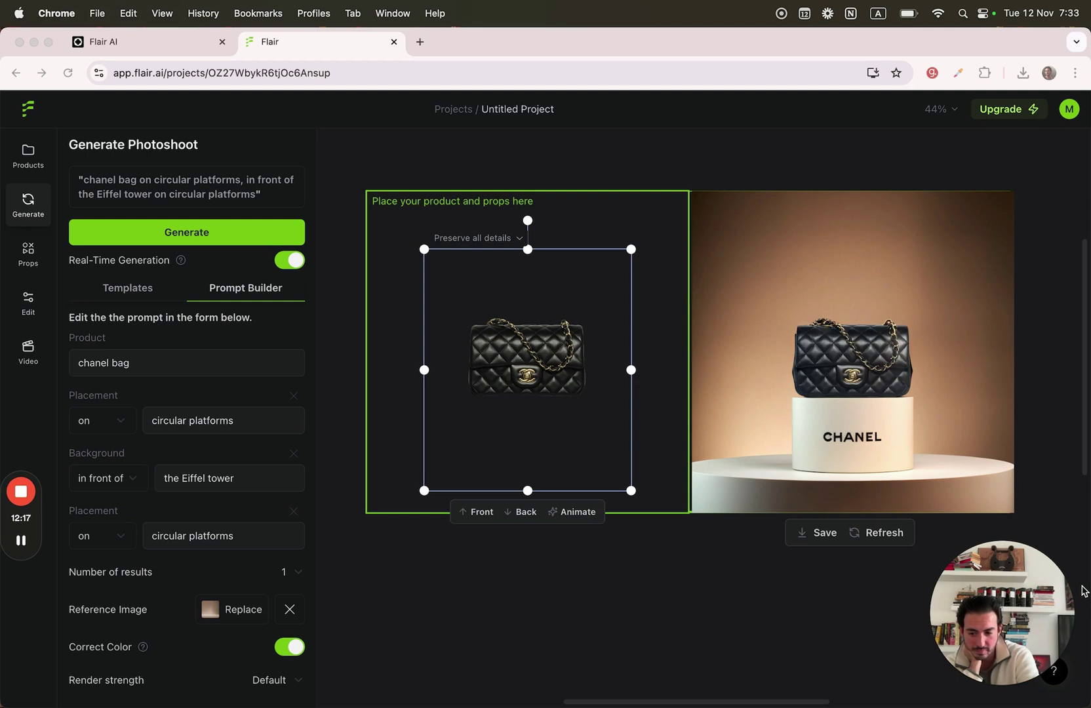
# Change the product to 'bag', delete the duplicate circular platforms placement, and remove the reference image.
pyautogui.tripleClick(124, 365)
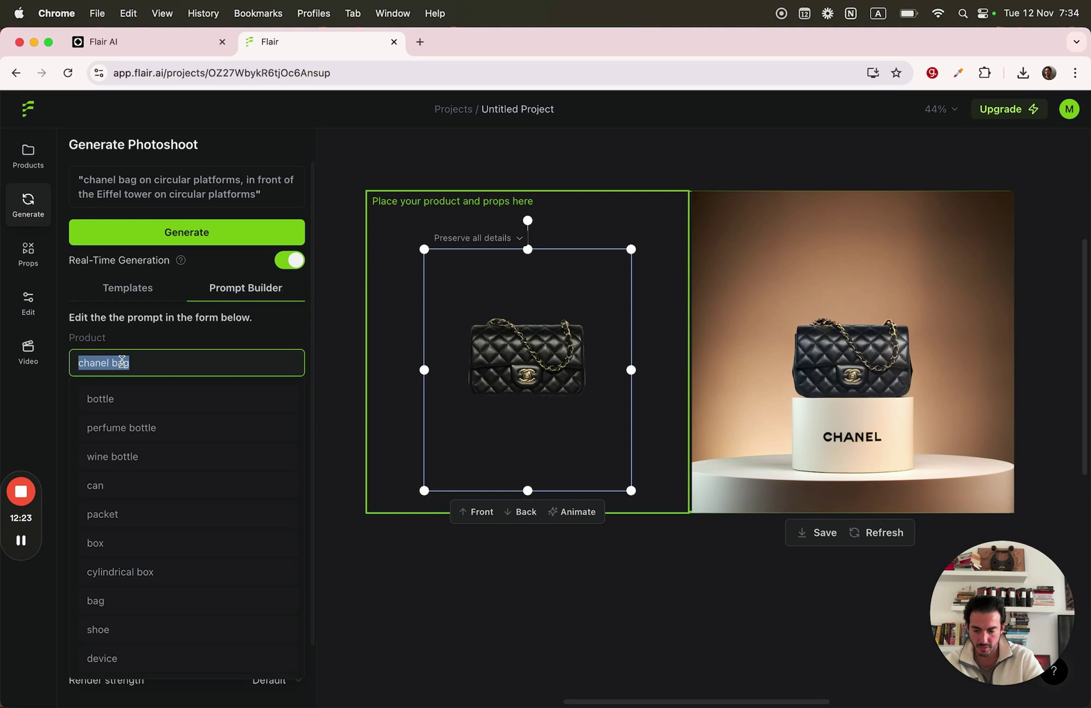
pyautogui.scroll(-1, 120, 410)
pyautogui.click(114, 553)
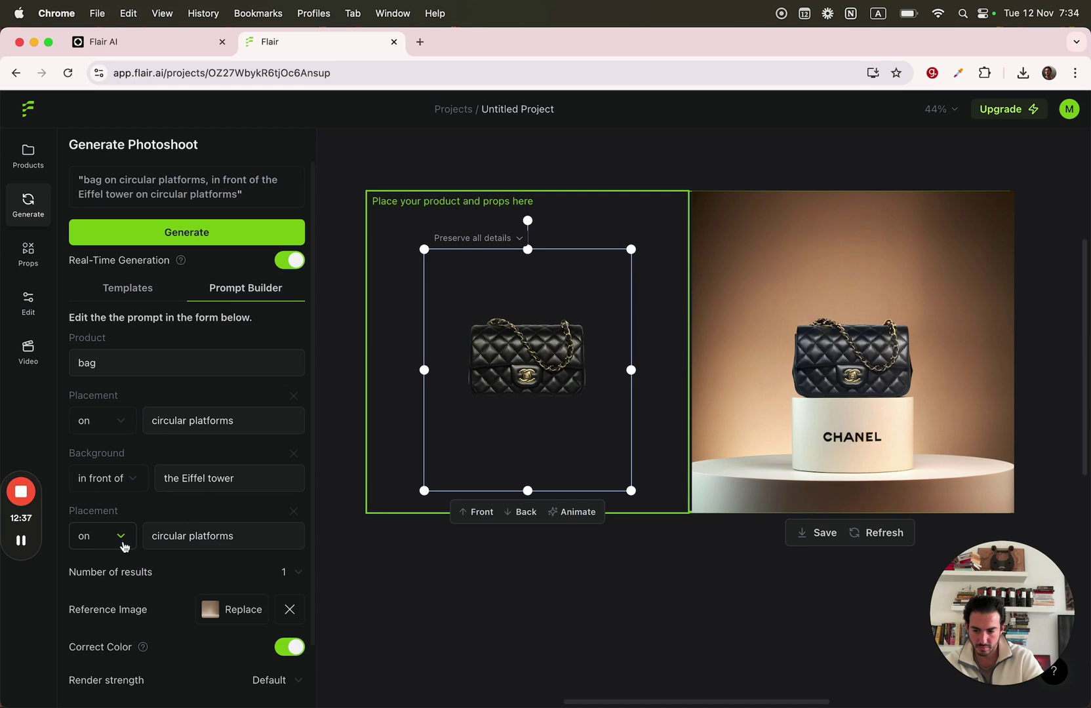
pyautogui.click(293, 510)
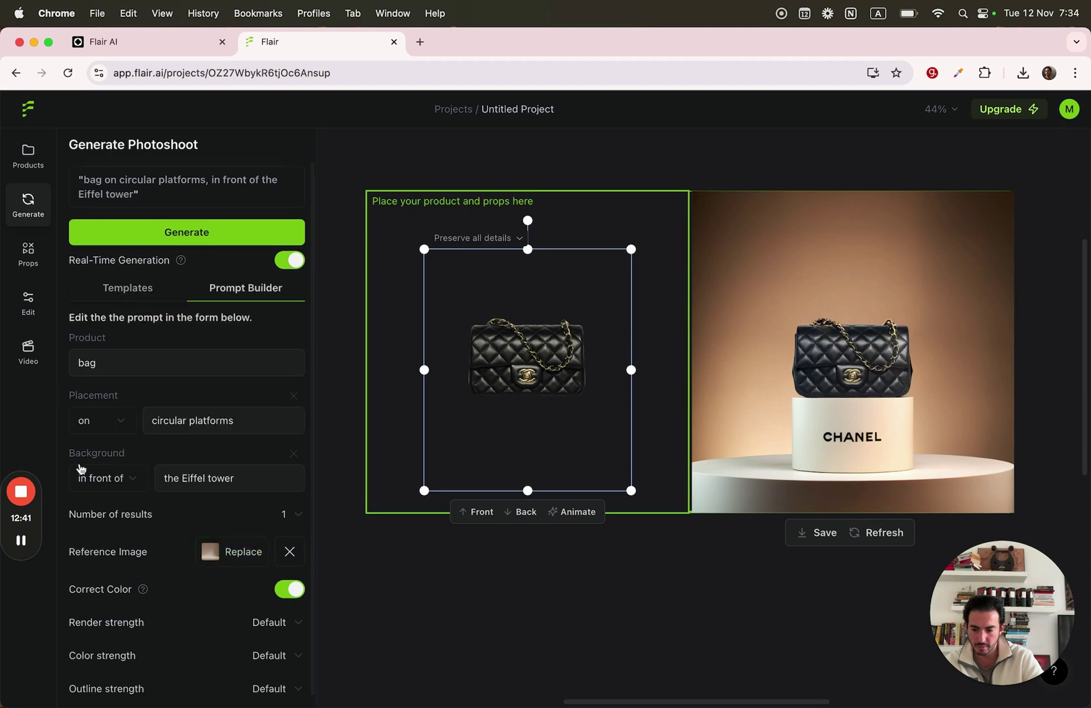
pyautogui.click(289, 555)
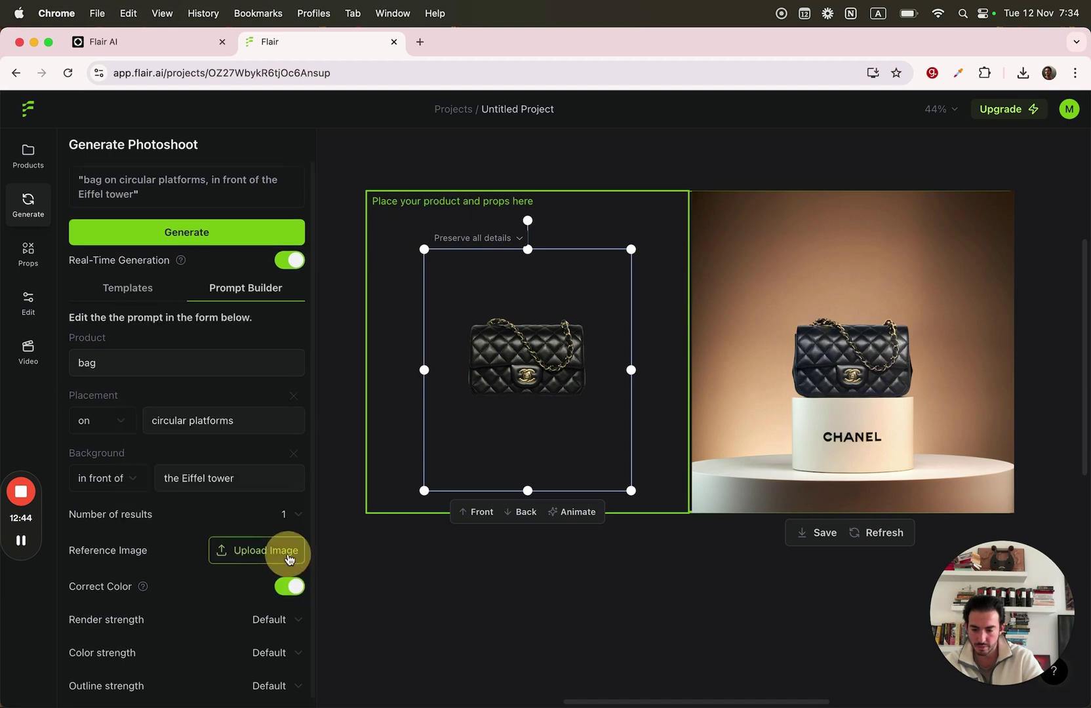
# Generate the bag-before-Eiffel-tower shot, then refresh it for a glowing-platform variation.
pyautogui.click(190, 232)
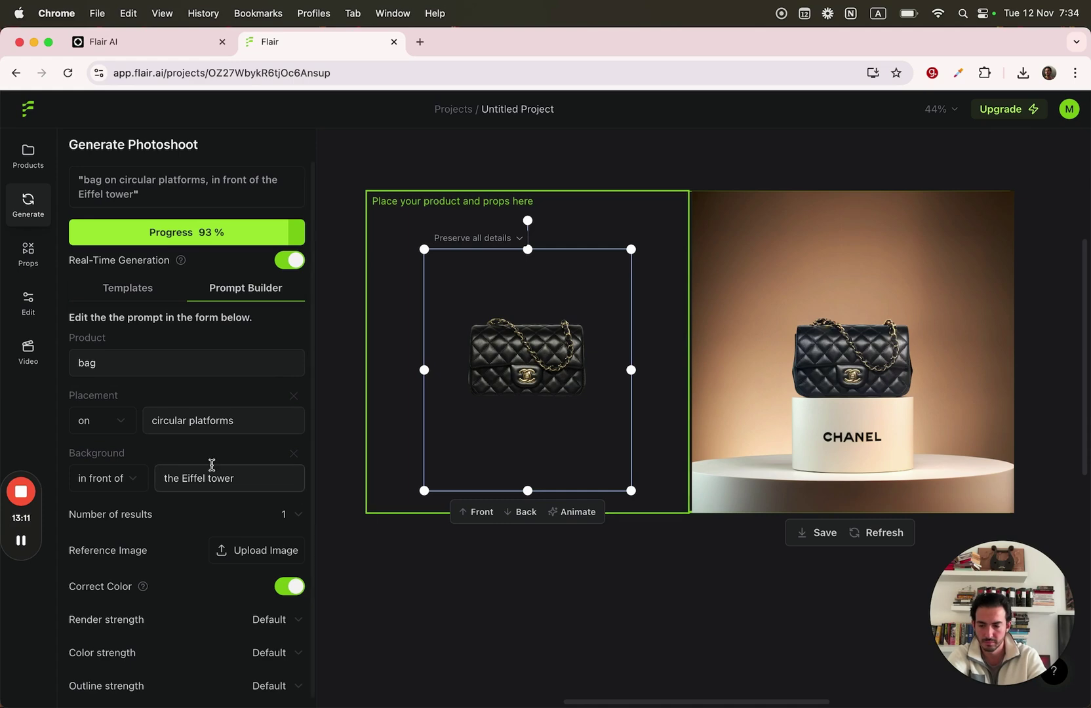
pyautogui.scroll(-1, 211, 465)
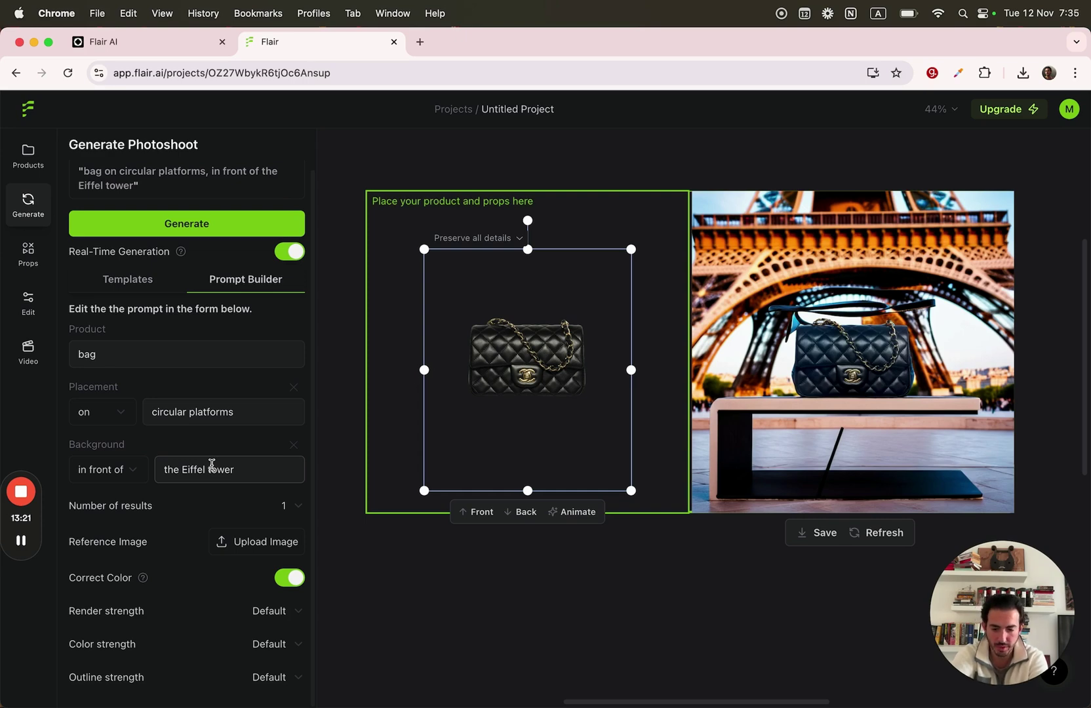
pyautogui.scroll(1, 224, 420)
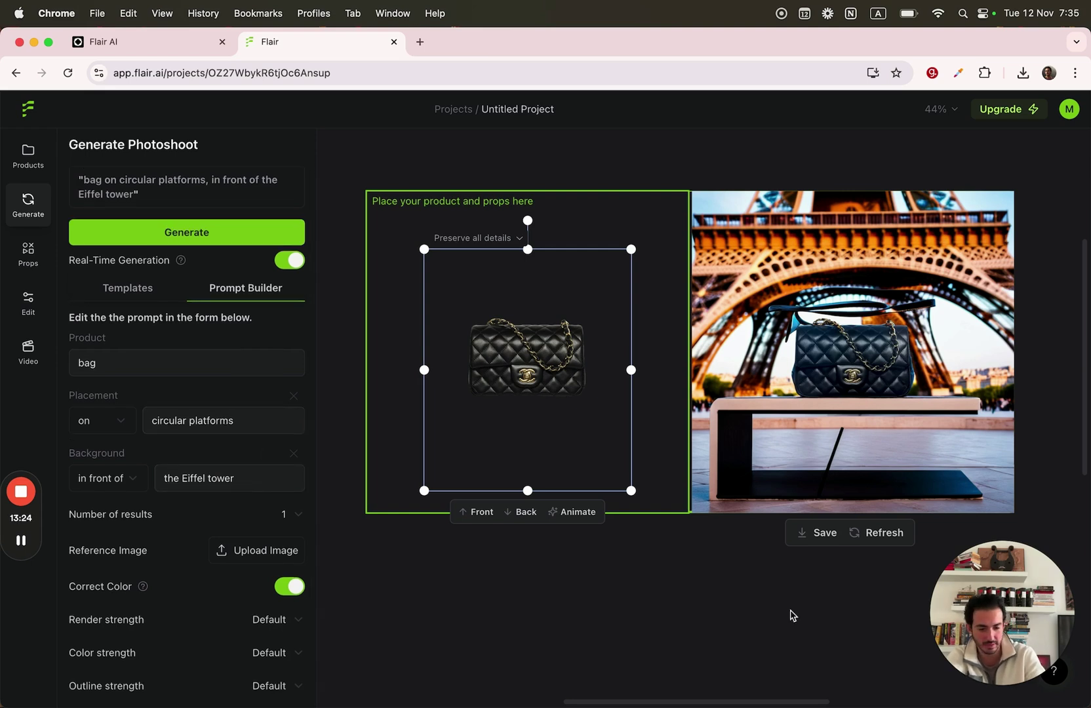
pyautogui.click(861, 534)
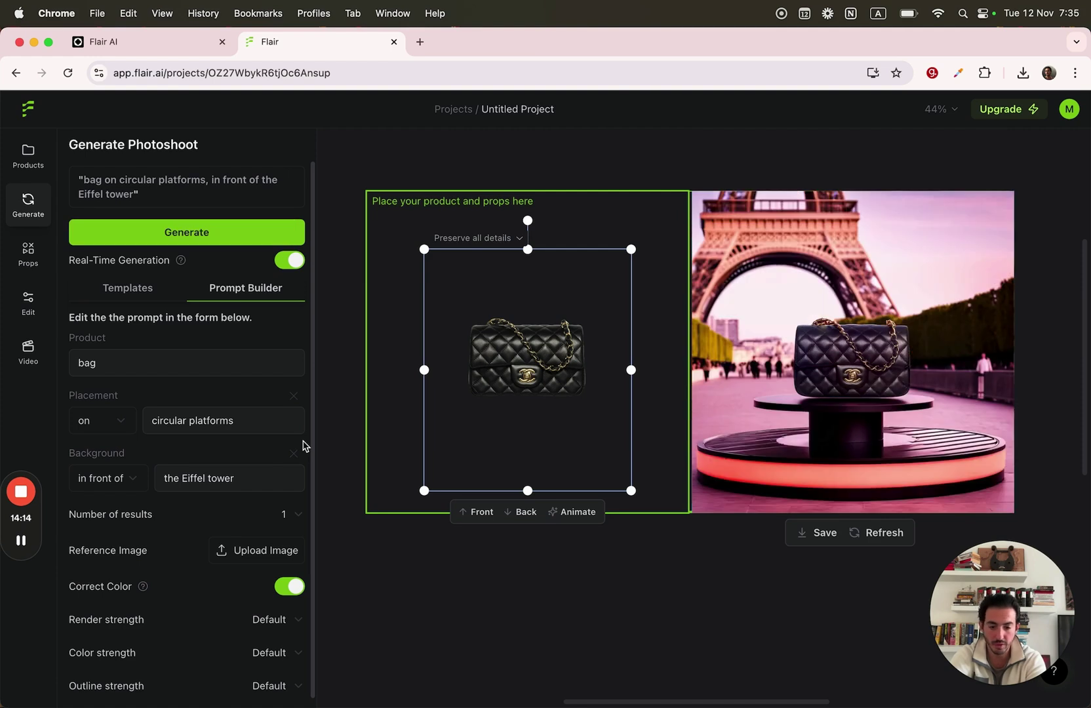
# Remove the circular platforms placement, request 4 results at Default render strength, and generate.
pyautogui.click(294, 397)
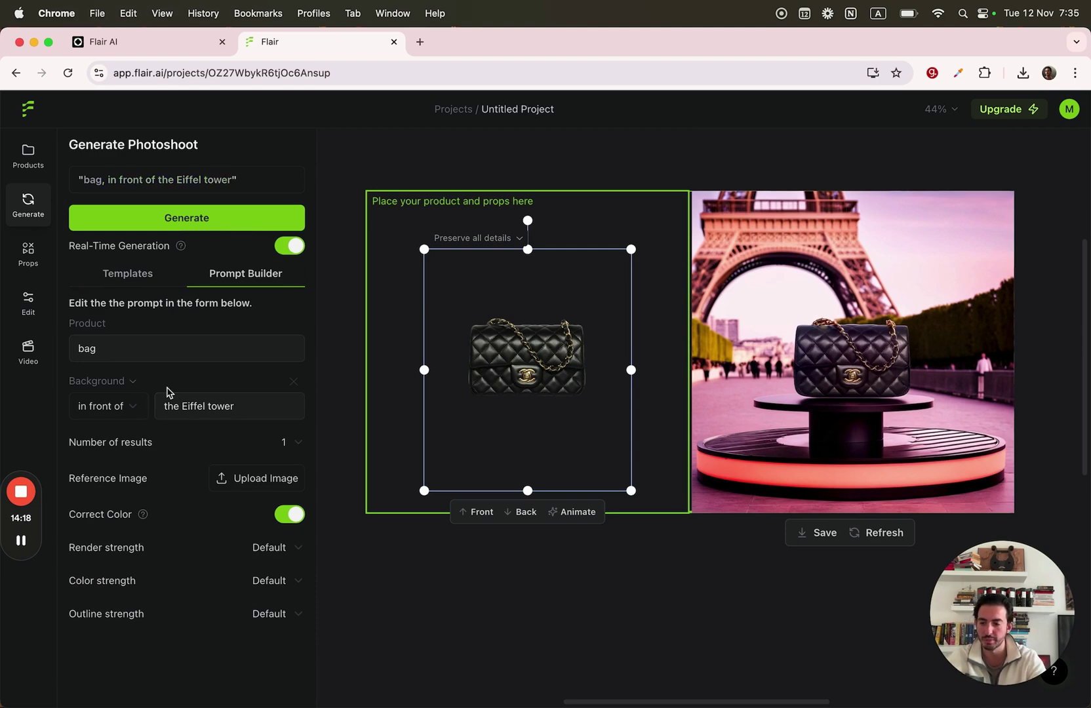
pyautogui.click(290, 442)
pyautogui.click(294, 550)
pyautogui.click(282, 548)
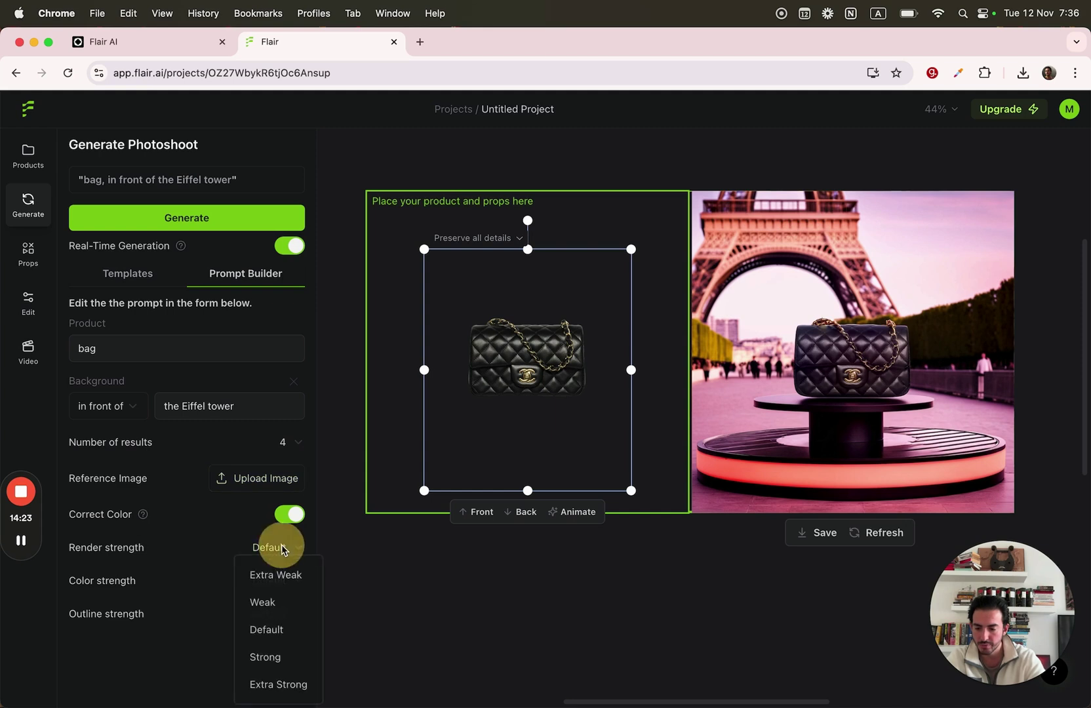
pyautogui.click(281, 630)
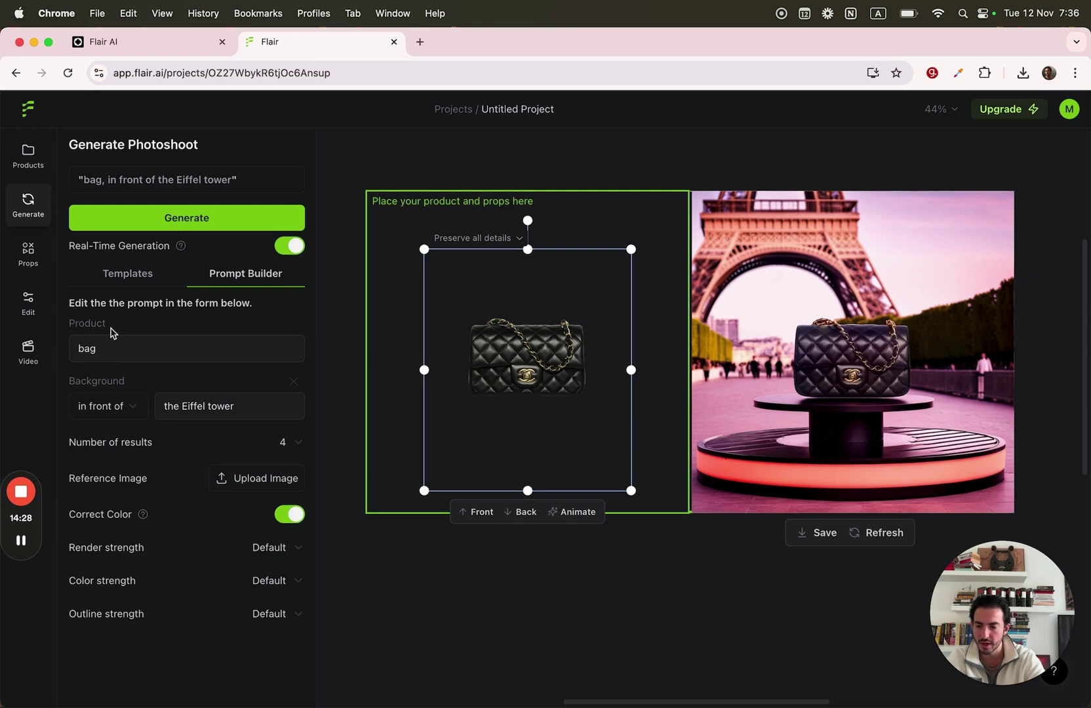
pyautogui.click(219, 226)
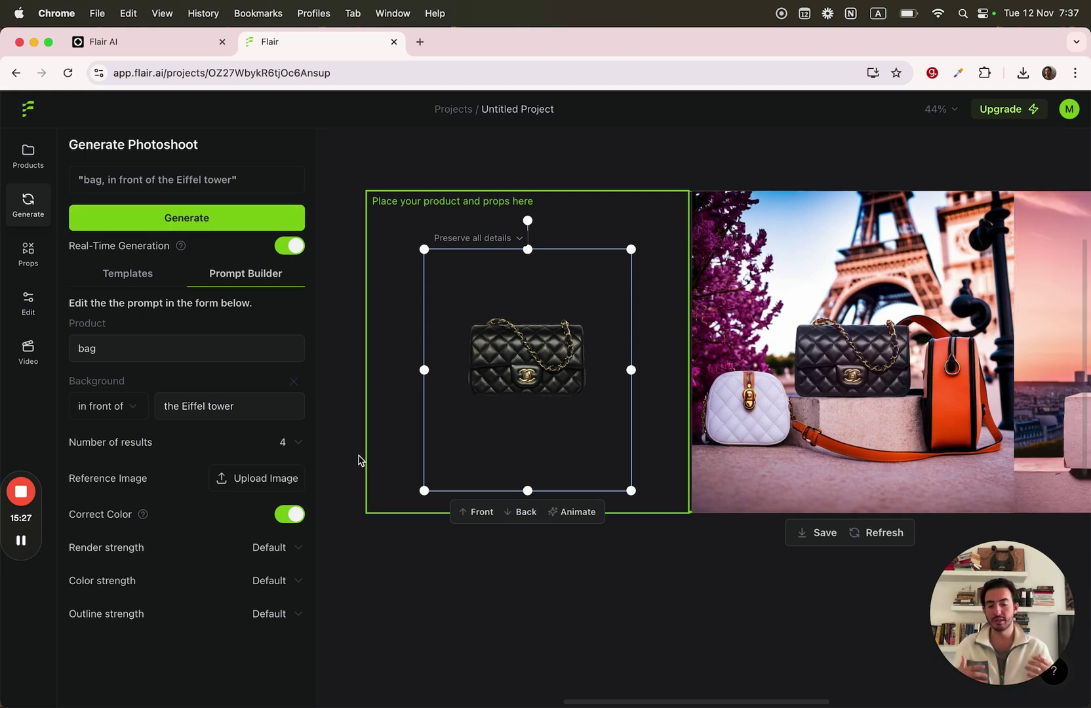
pyautogui.hscroll(2, 585, 448)
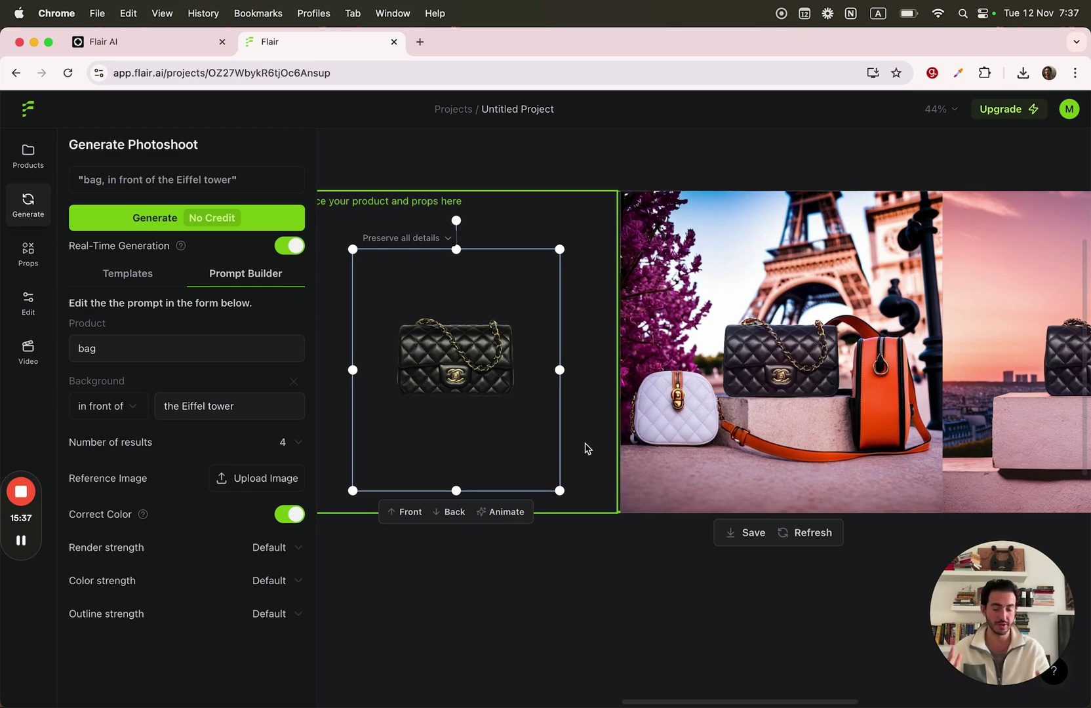
pyautogui.hscroll(3, 796, 450)
pyautogui.hscroll(5, 734, 342)
pyautogui.moveTo(825, 356)
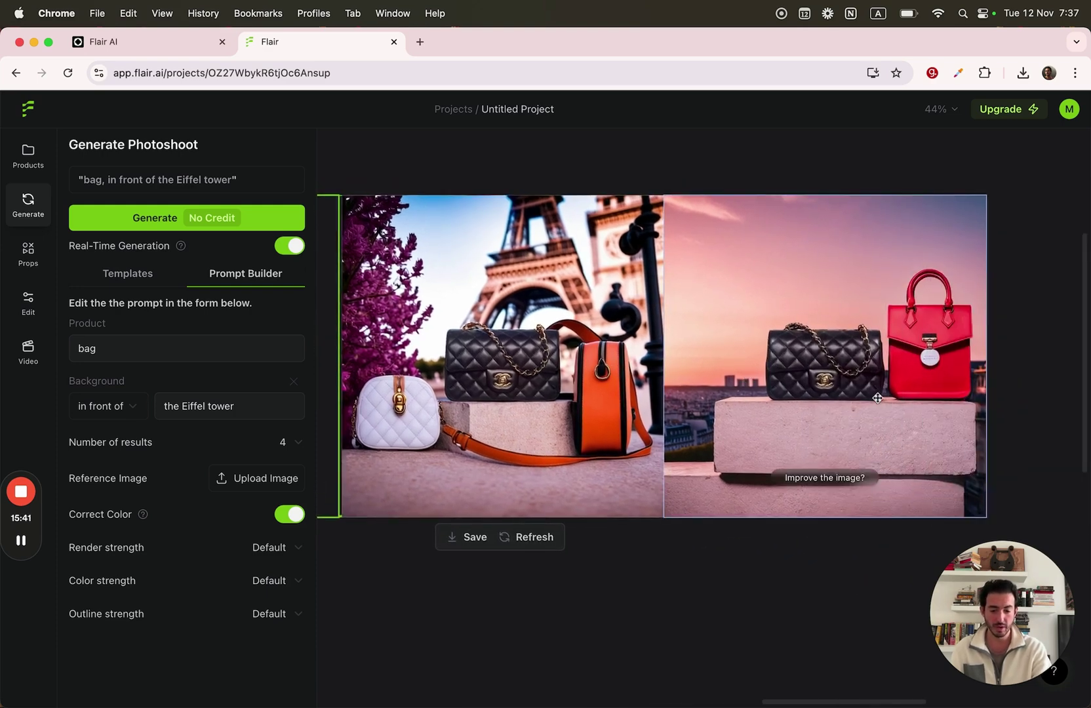
pyautogui.scroll(5, 924, 384)
pyautogui.scroll(-5, 927, 388)
pyautogui.scroll(5, 926, 388)
pyautogui.scroll(-5, 927, 388)
pyautogui.scroll(-1, 926, 388)
# Select the sunset shot of the black and red bags to bring up Edit Image.
pyautogui.click(892, 368)
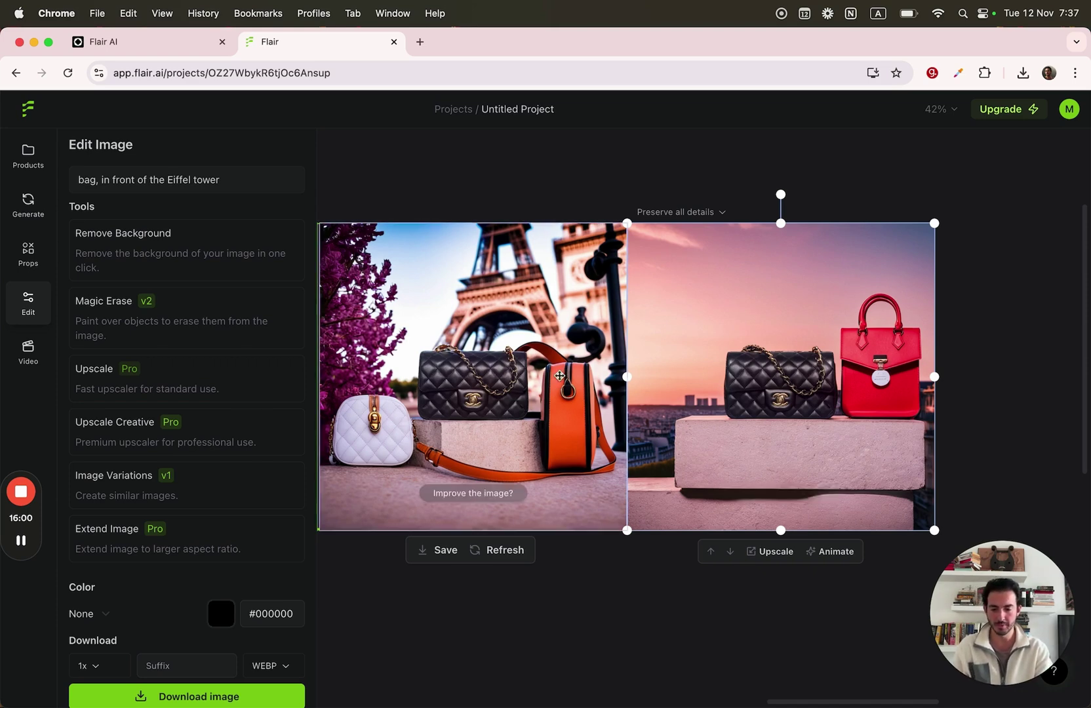
pyautogui.hscroll(-2, 474, 478)
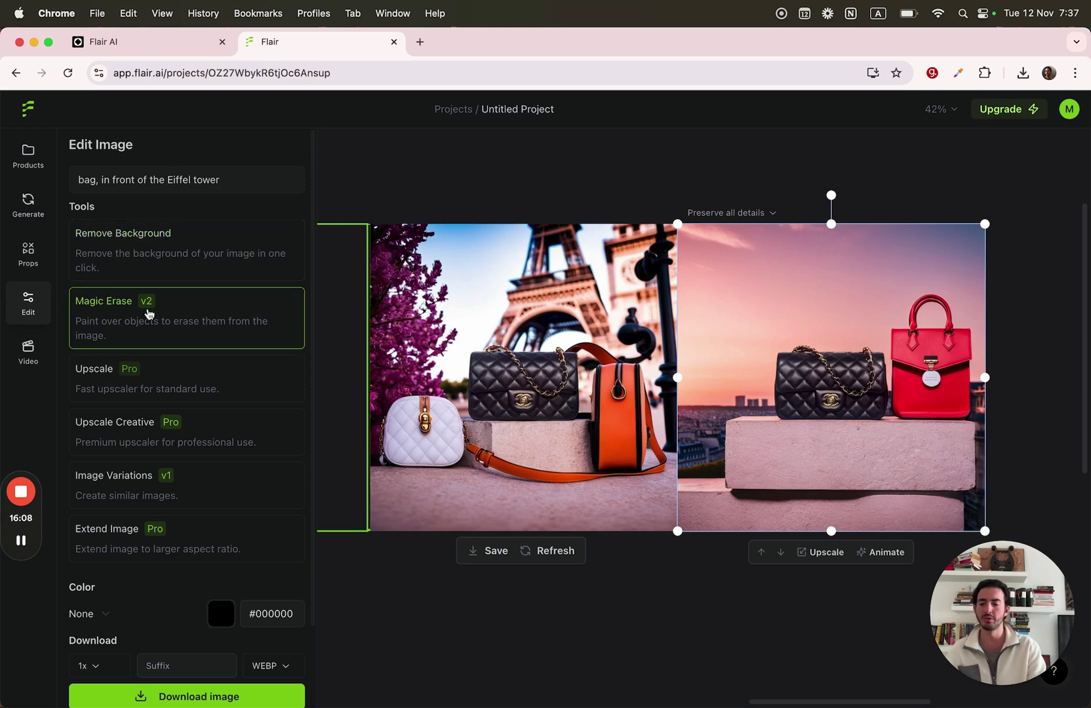
pyautogui.click(155, 326)
pyautogui.click(110, 145)
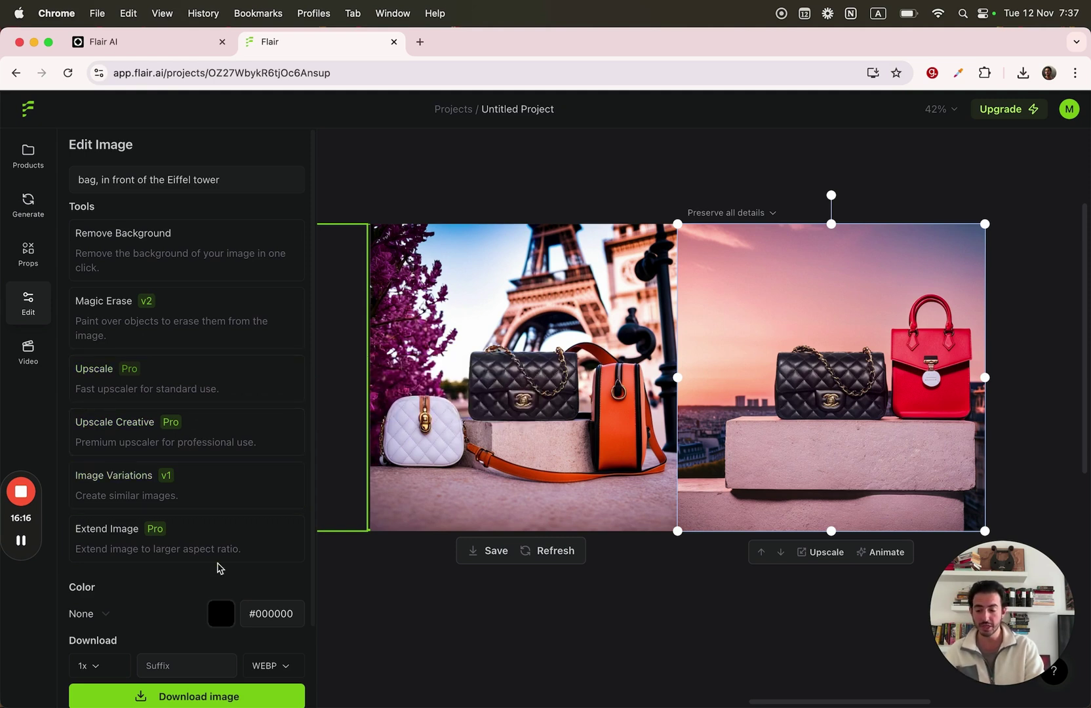
pyautogui.hscroll(-5, 475, 589)
pyautogui.hscroll(-2, 475, 589)
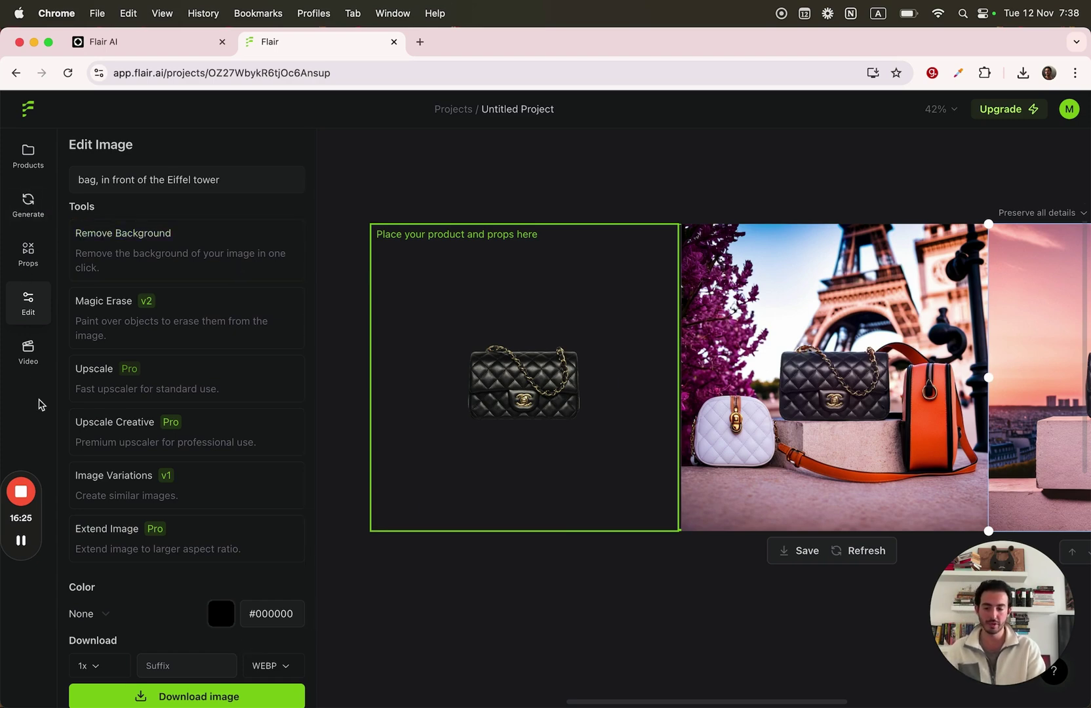
# Open the video generator and pick a camera motion, then switch to the Products library.
pyautogui.click(27, 349)
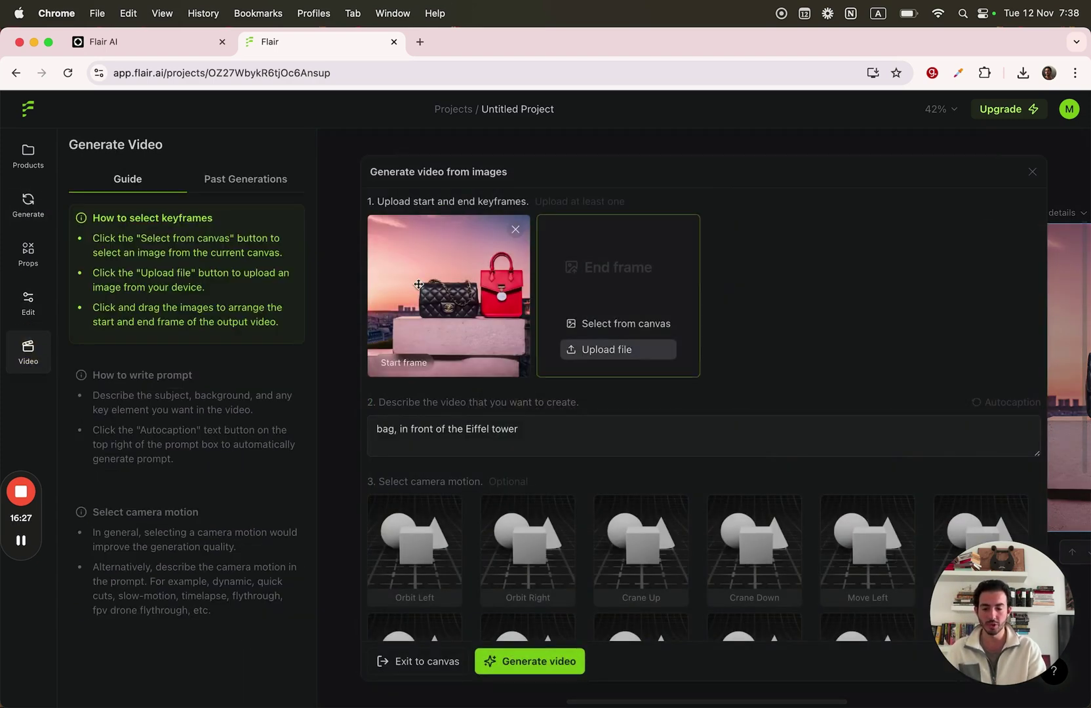
pyautogui.click(549, 534)
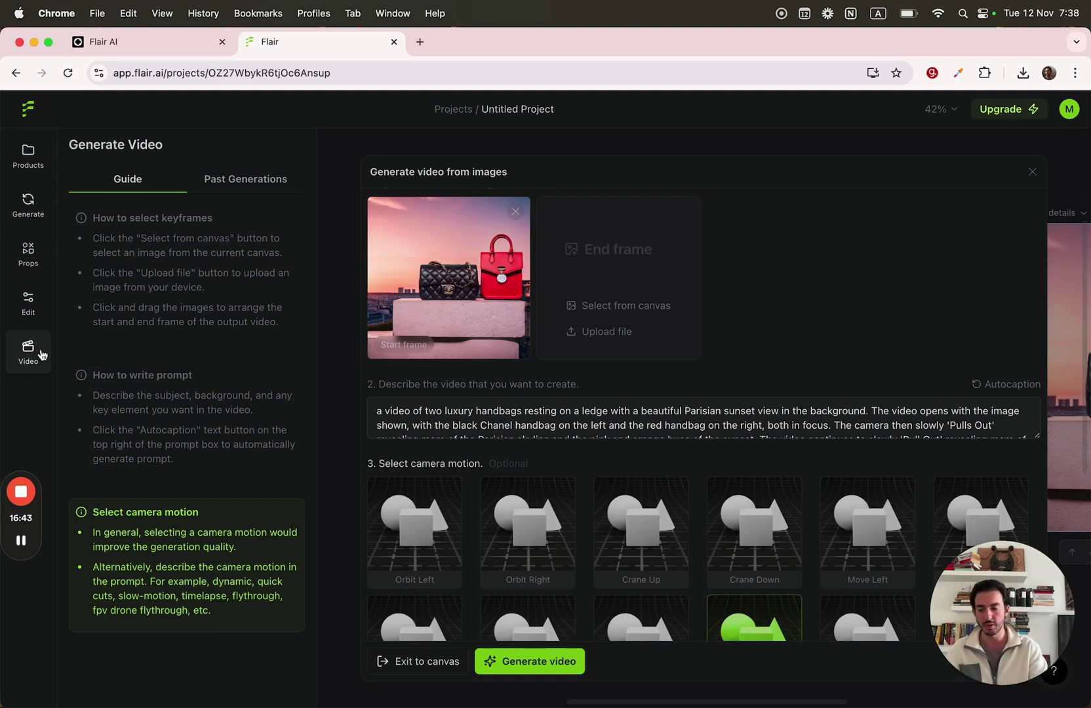
pyautogui.click(27, 162)
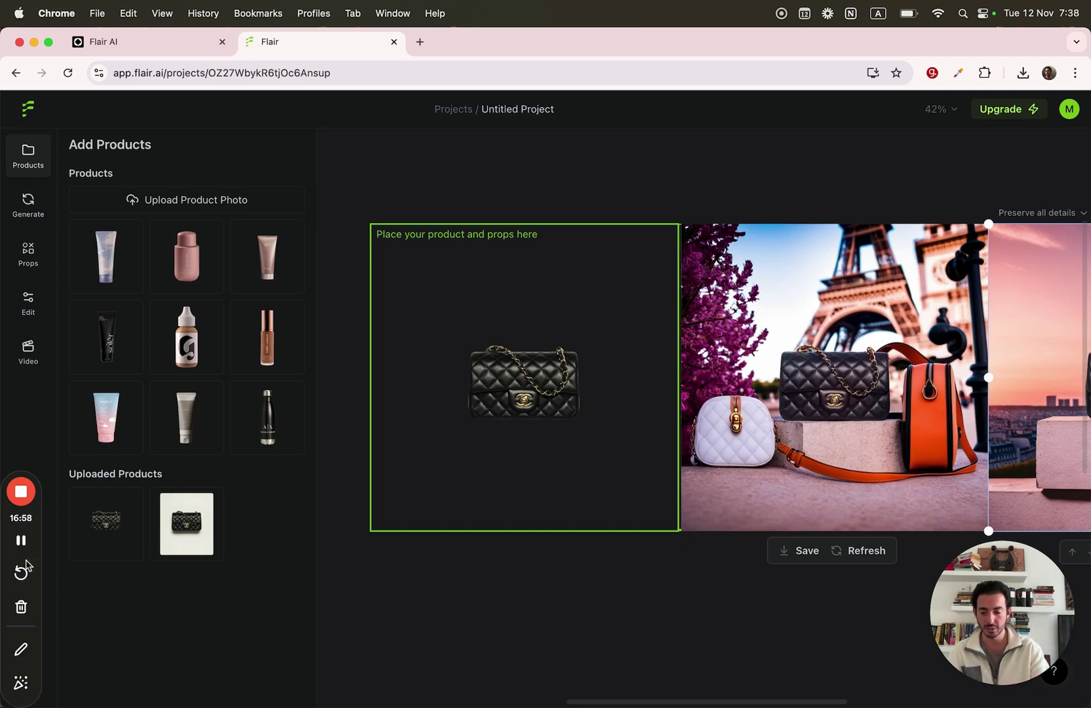
pyautogui.click(1029, 674)
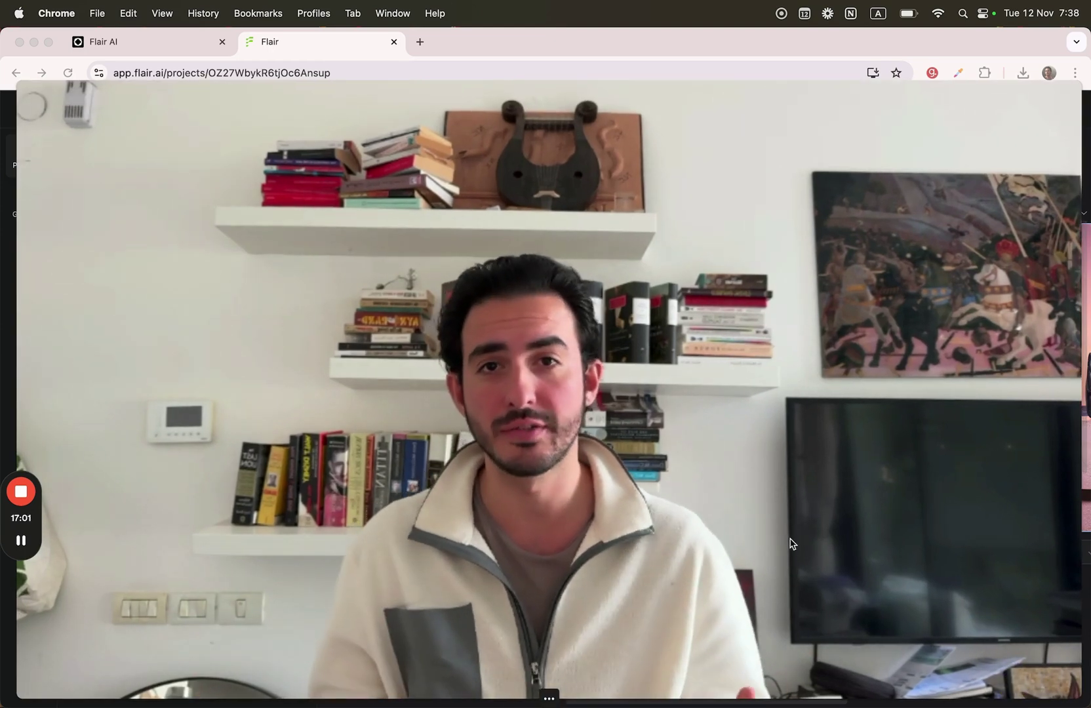